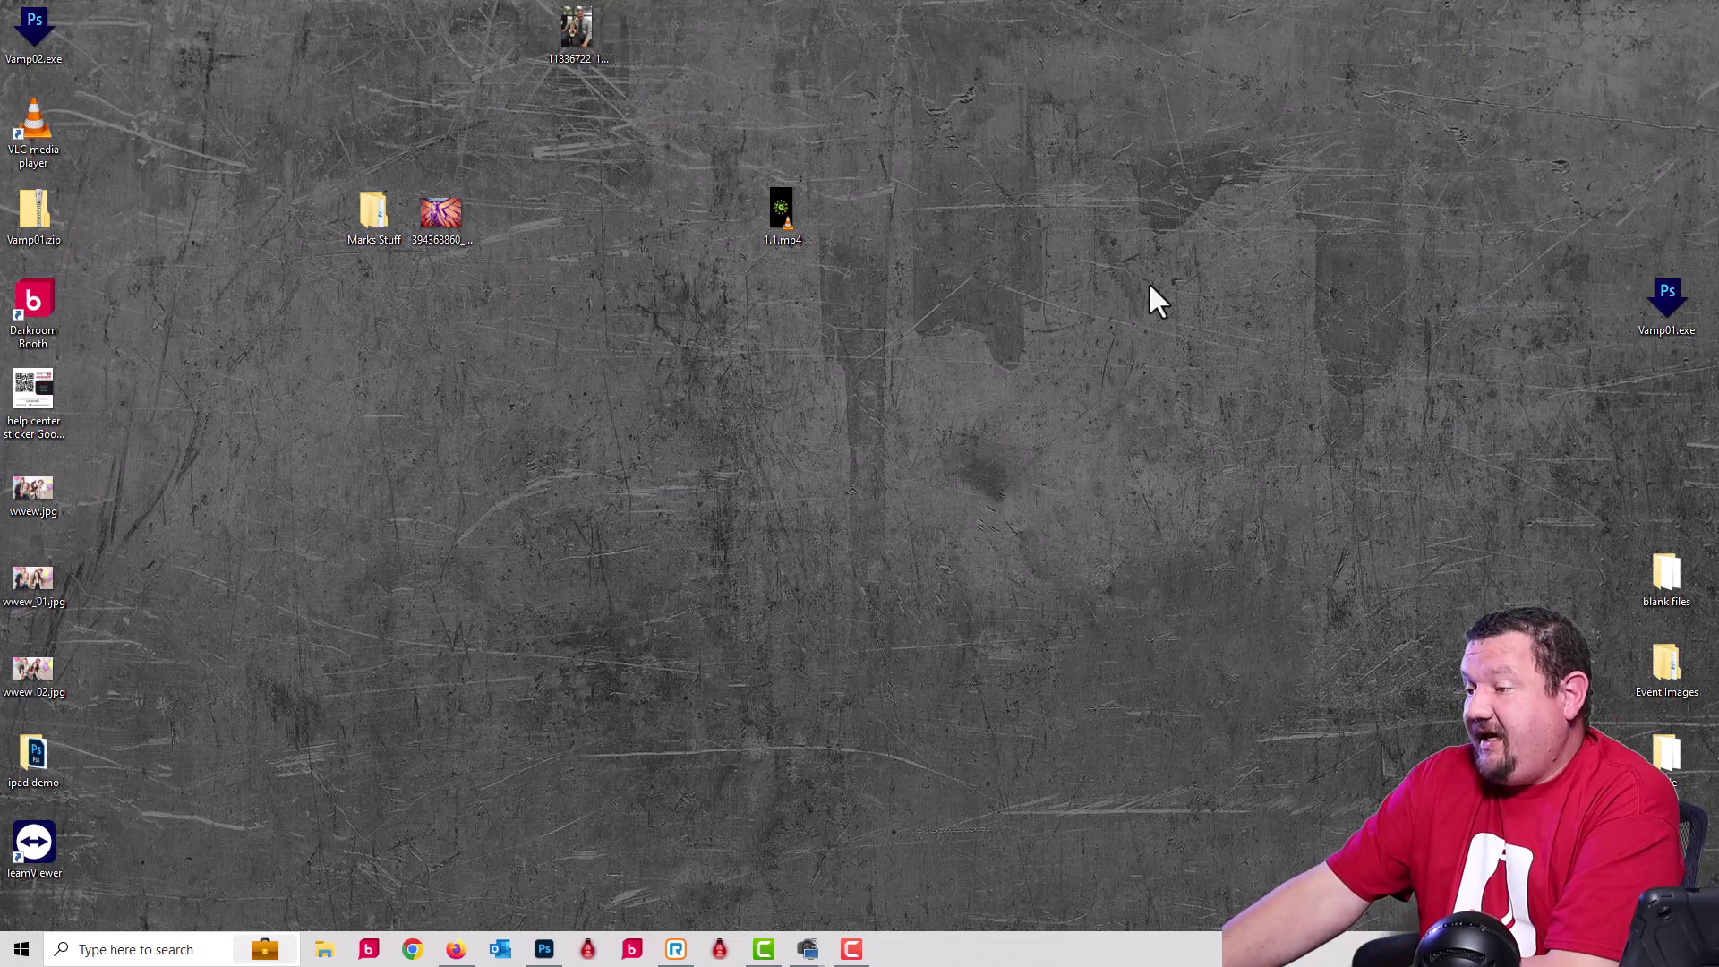
Step: Copy the web address of the iPad Event Gallery page from Wise.Photo in Firefox
{"action": "left_click", "coordinate": [457, 953]}
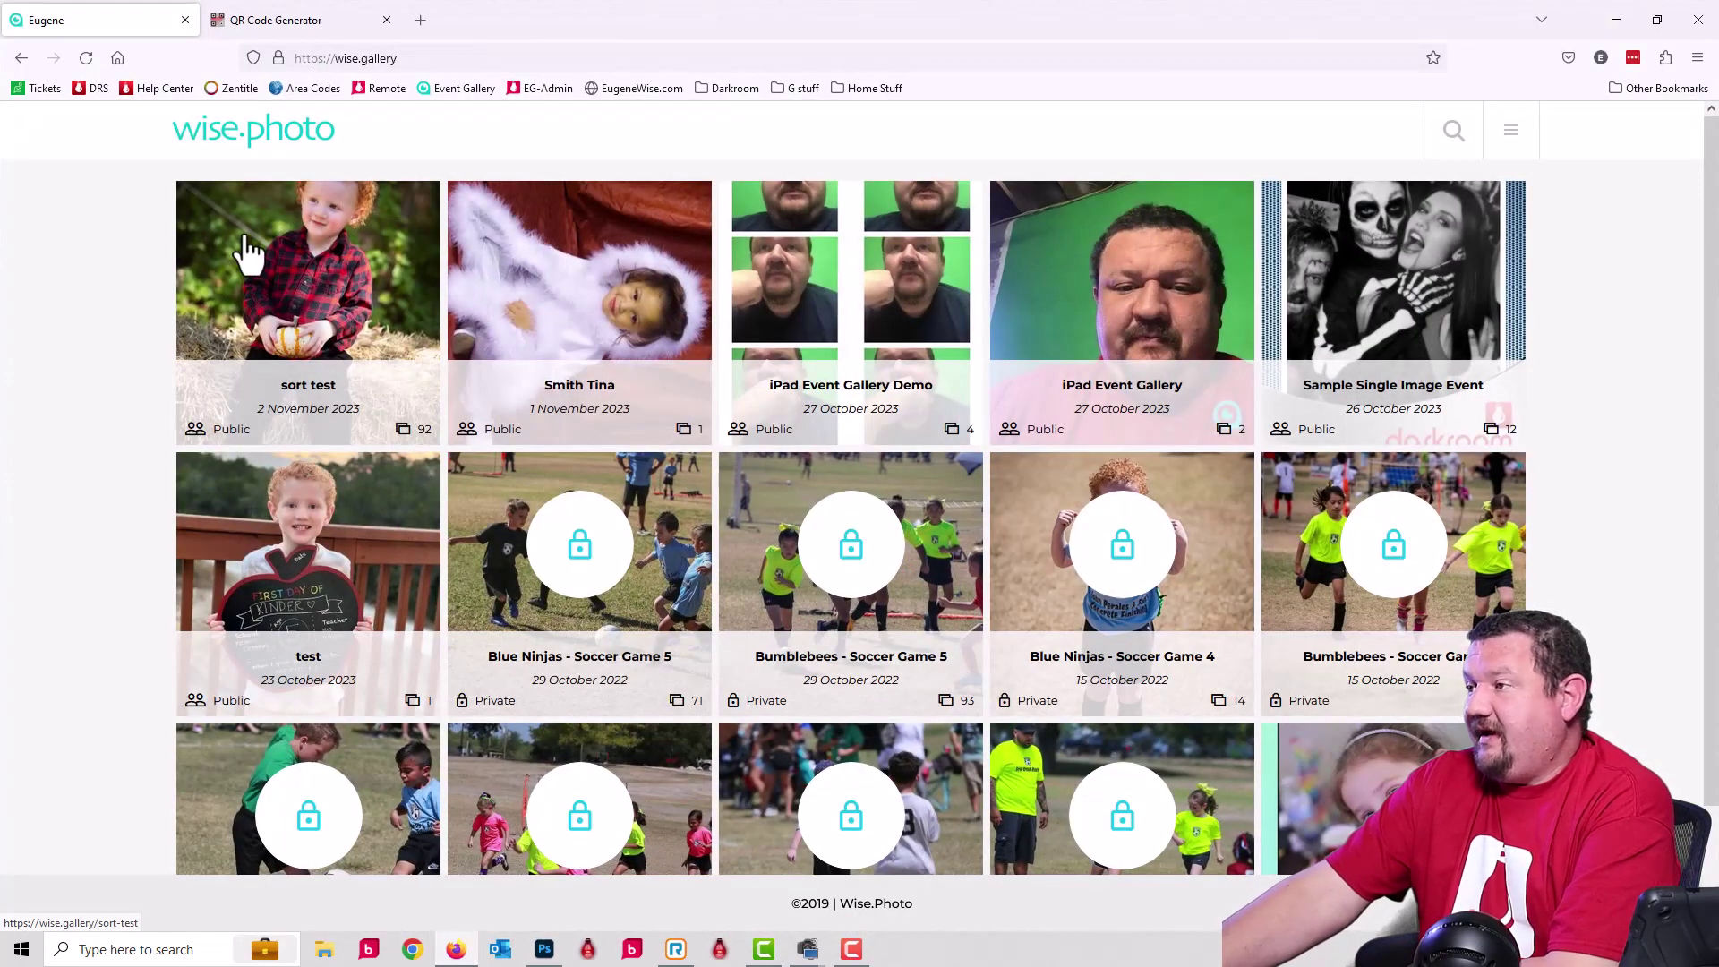
{"action": "left_click", "coordinate": [1109, 296]}
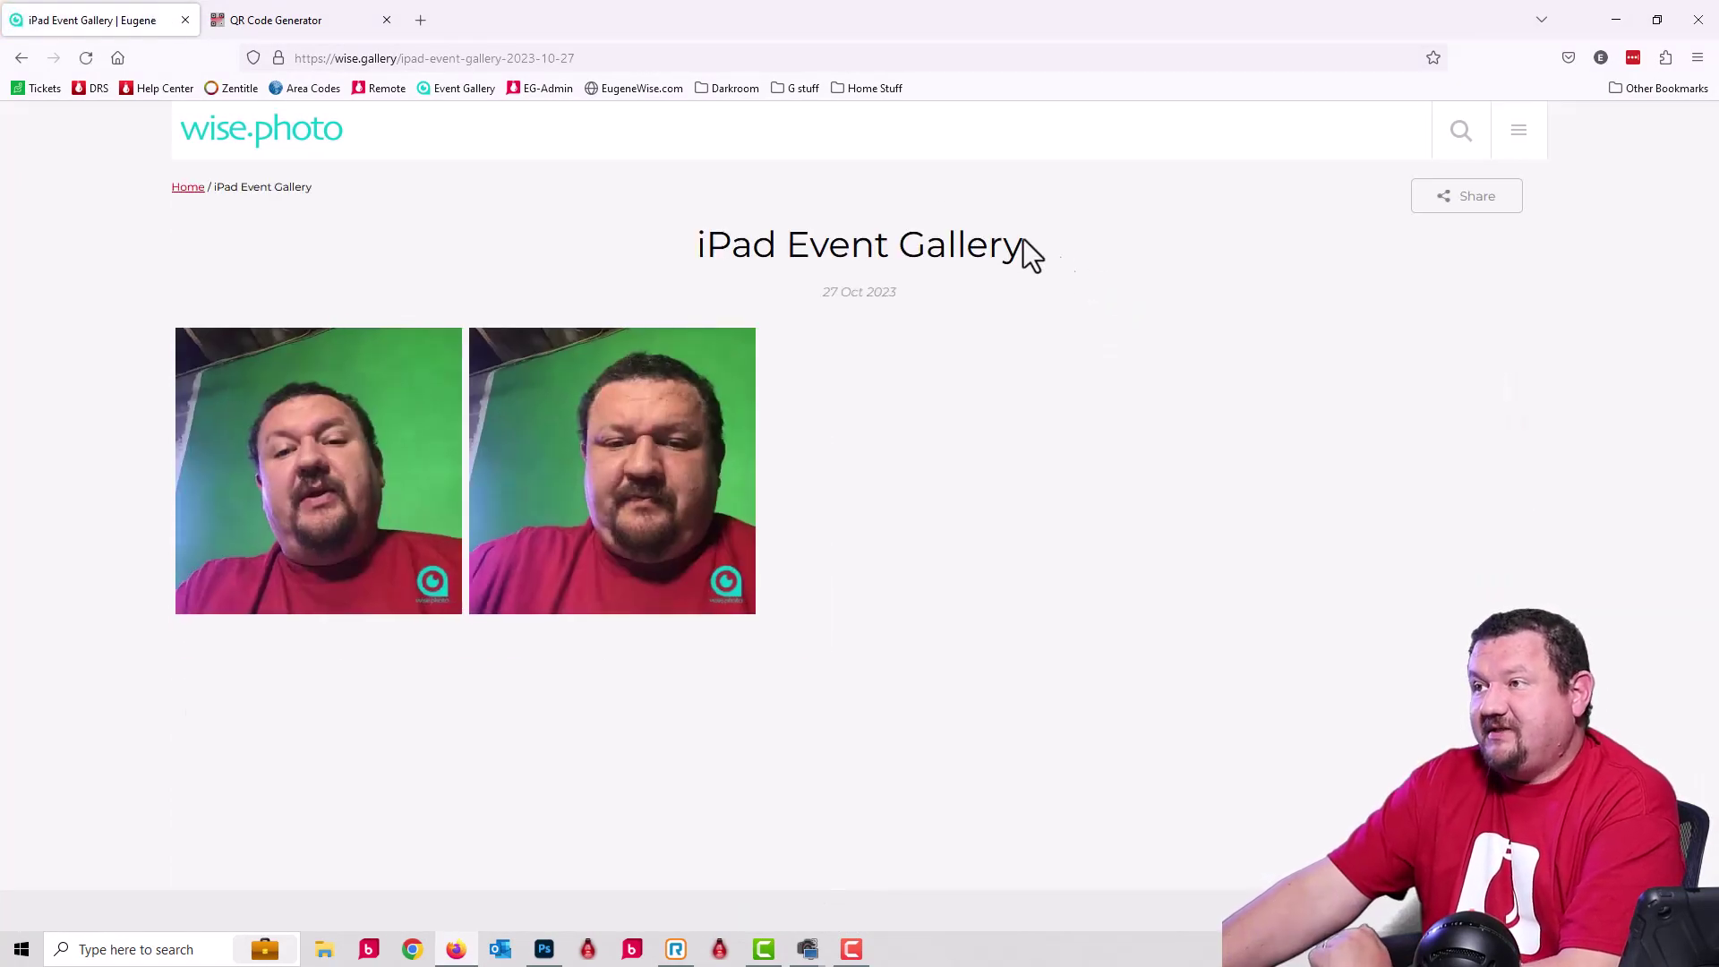
{"action": "left_click", "coordinate": [599, 51]}
{"action": "key", "text": "ctrl+c"}
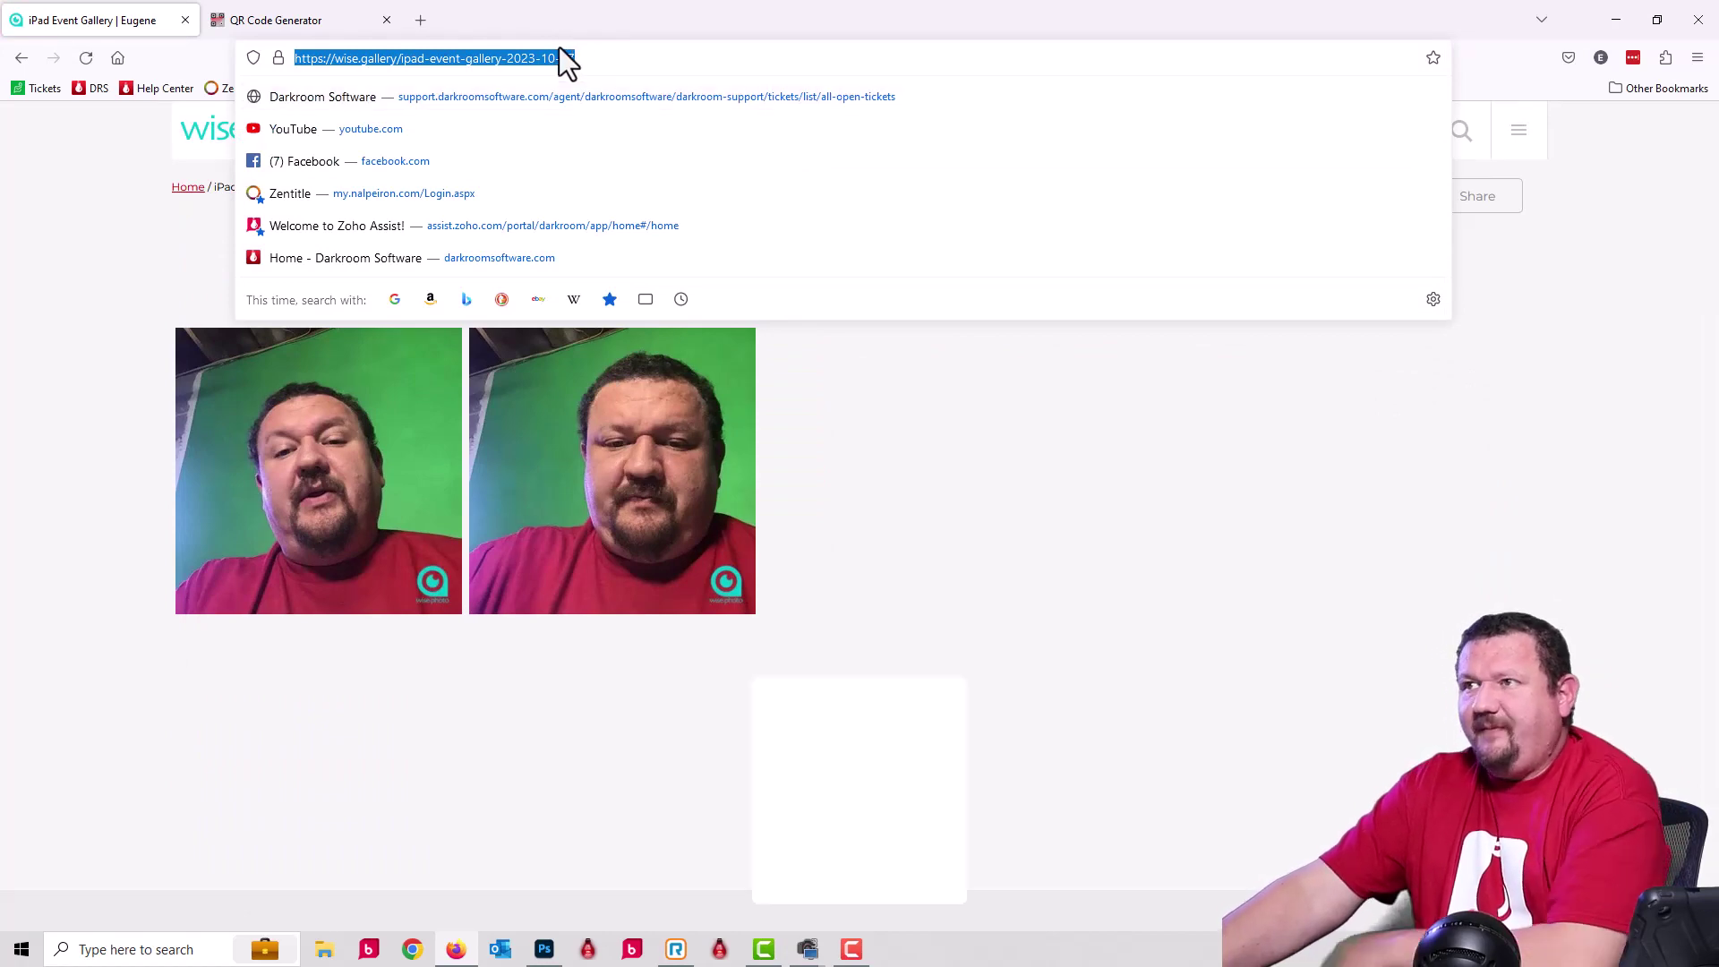
{"action": "left_click", "coordinate": [291, 27]}
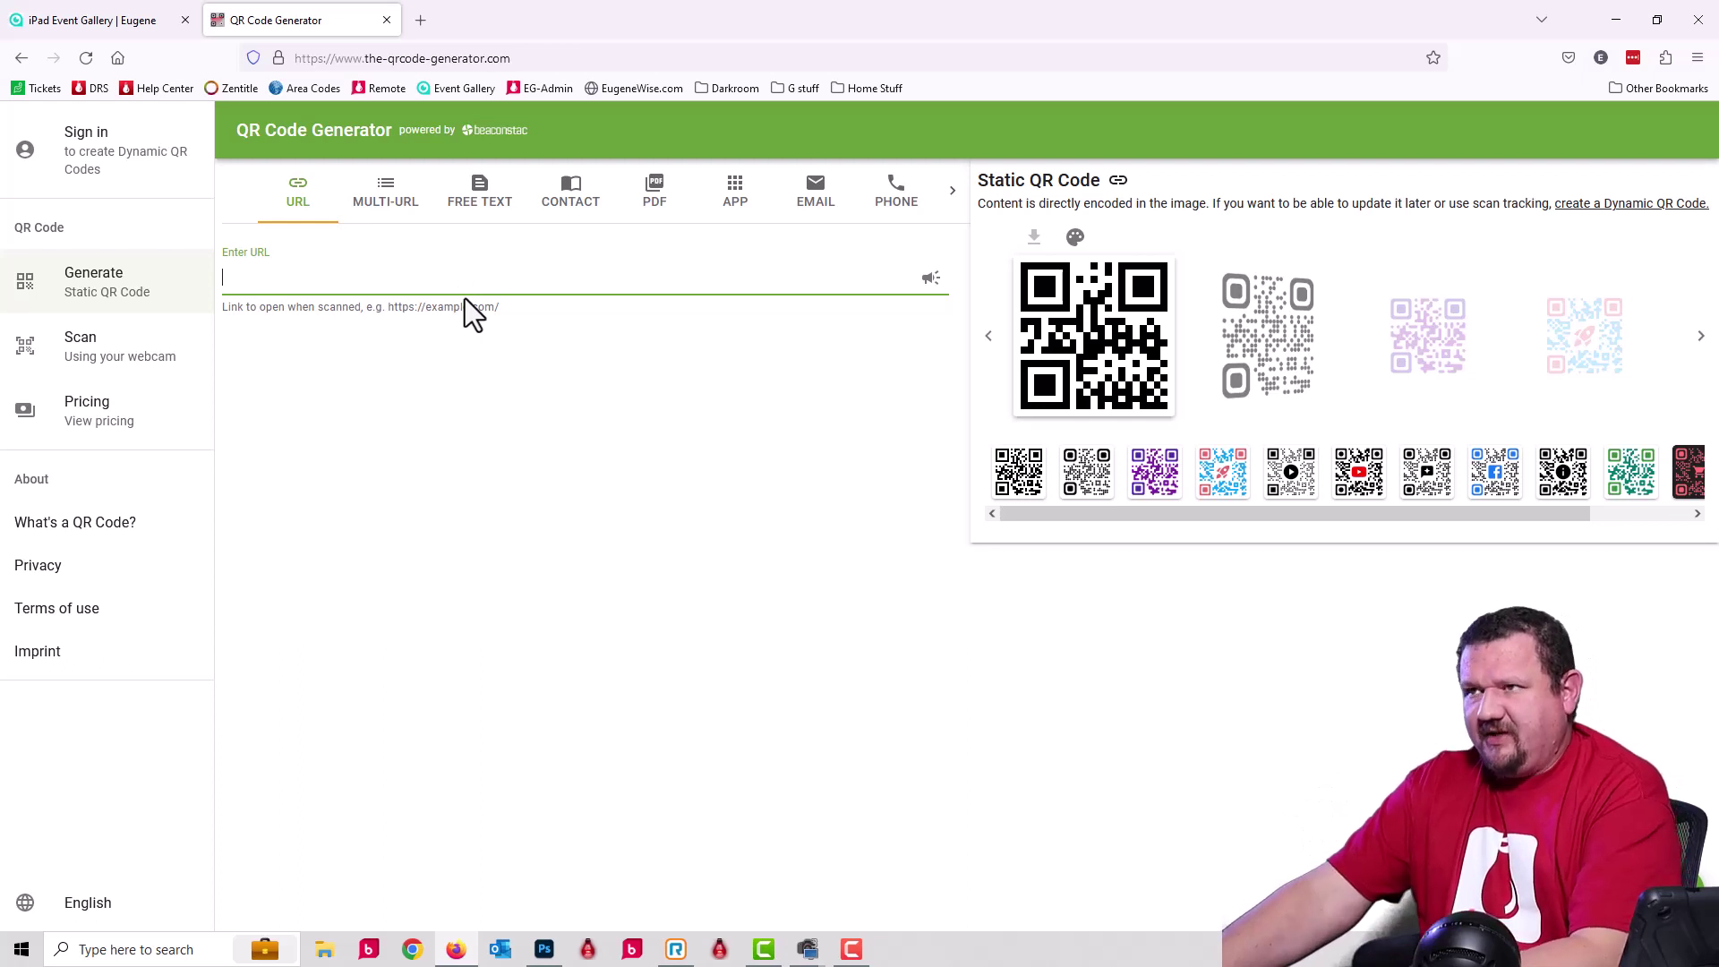
Step: Paste the gallery URL into the QR generator and download the code as qrcode.png
{"action": "key", "text": "ctrl+v"}
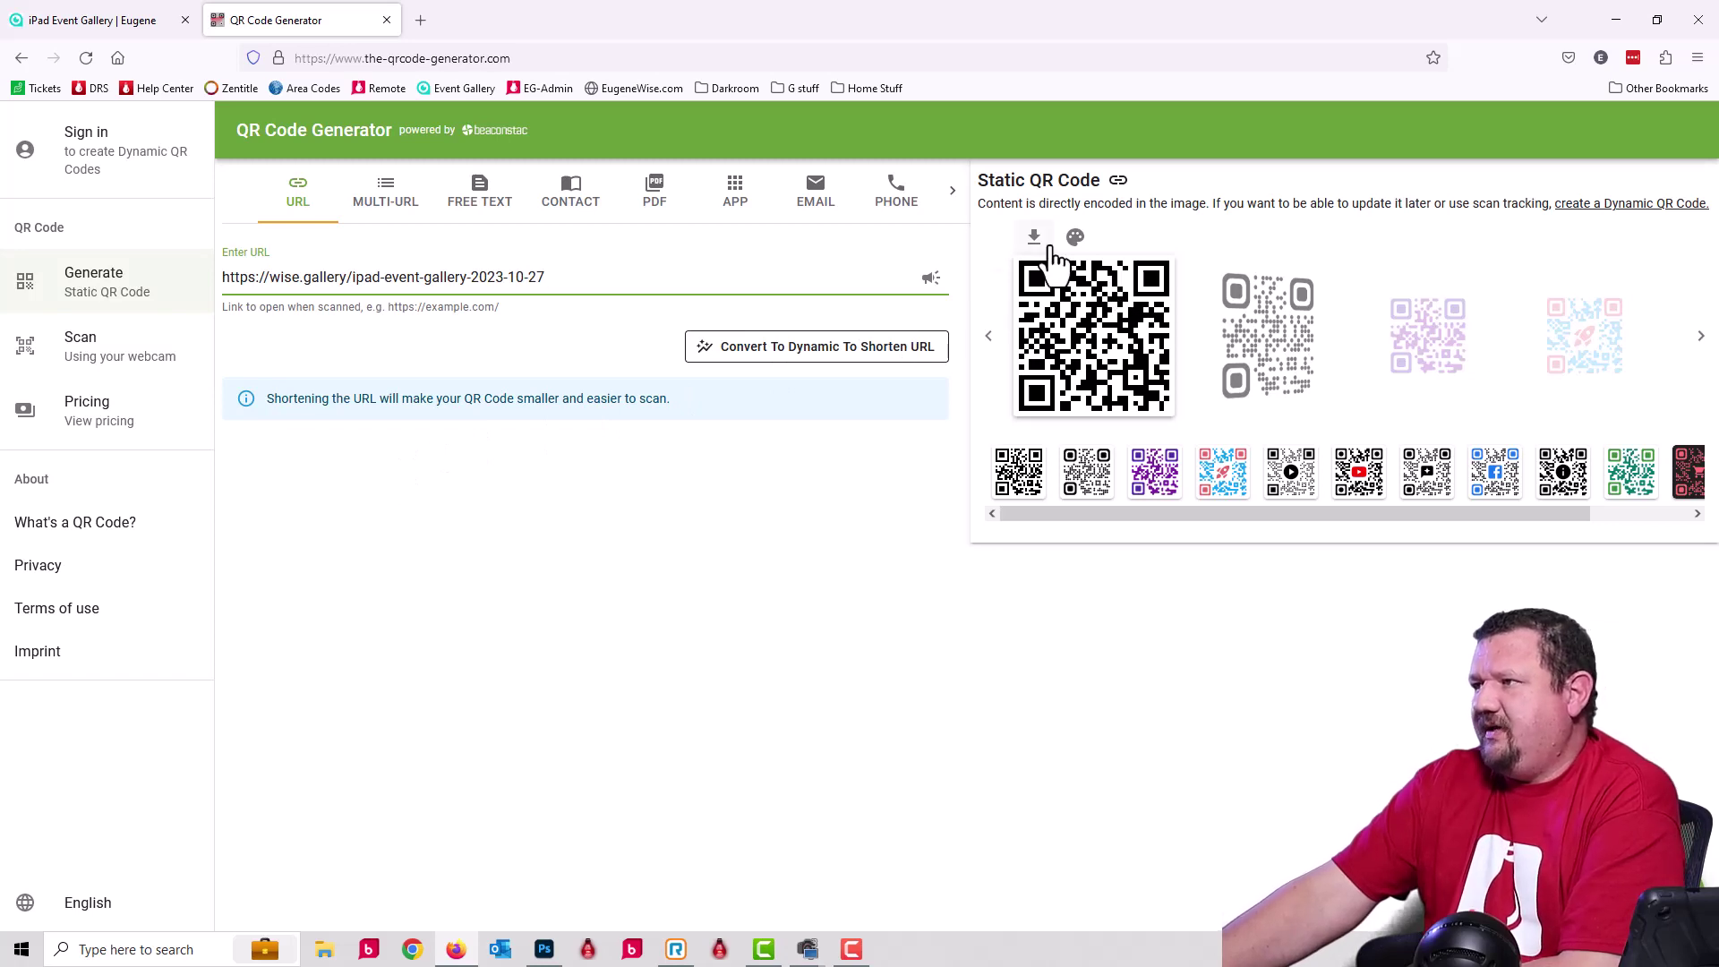
{"action": "left_click", "coordinate": [1036, 238]}
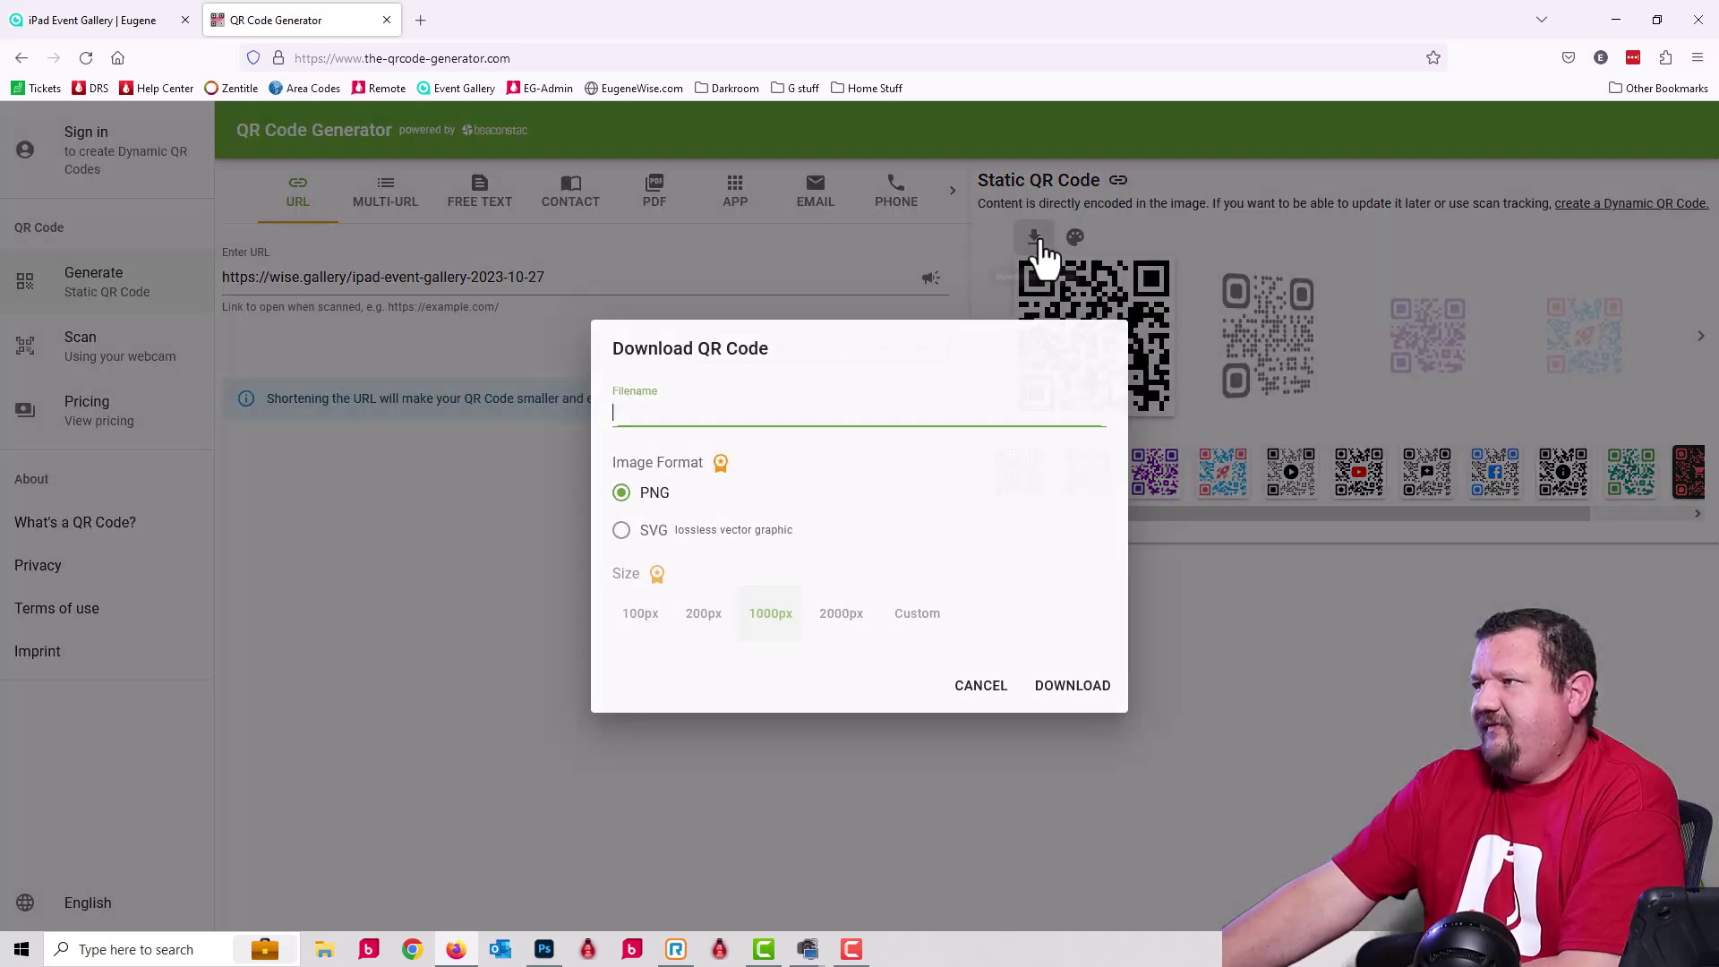
{"action": "left_click", "coordinate": [1087, 689]}
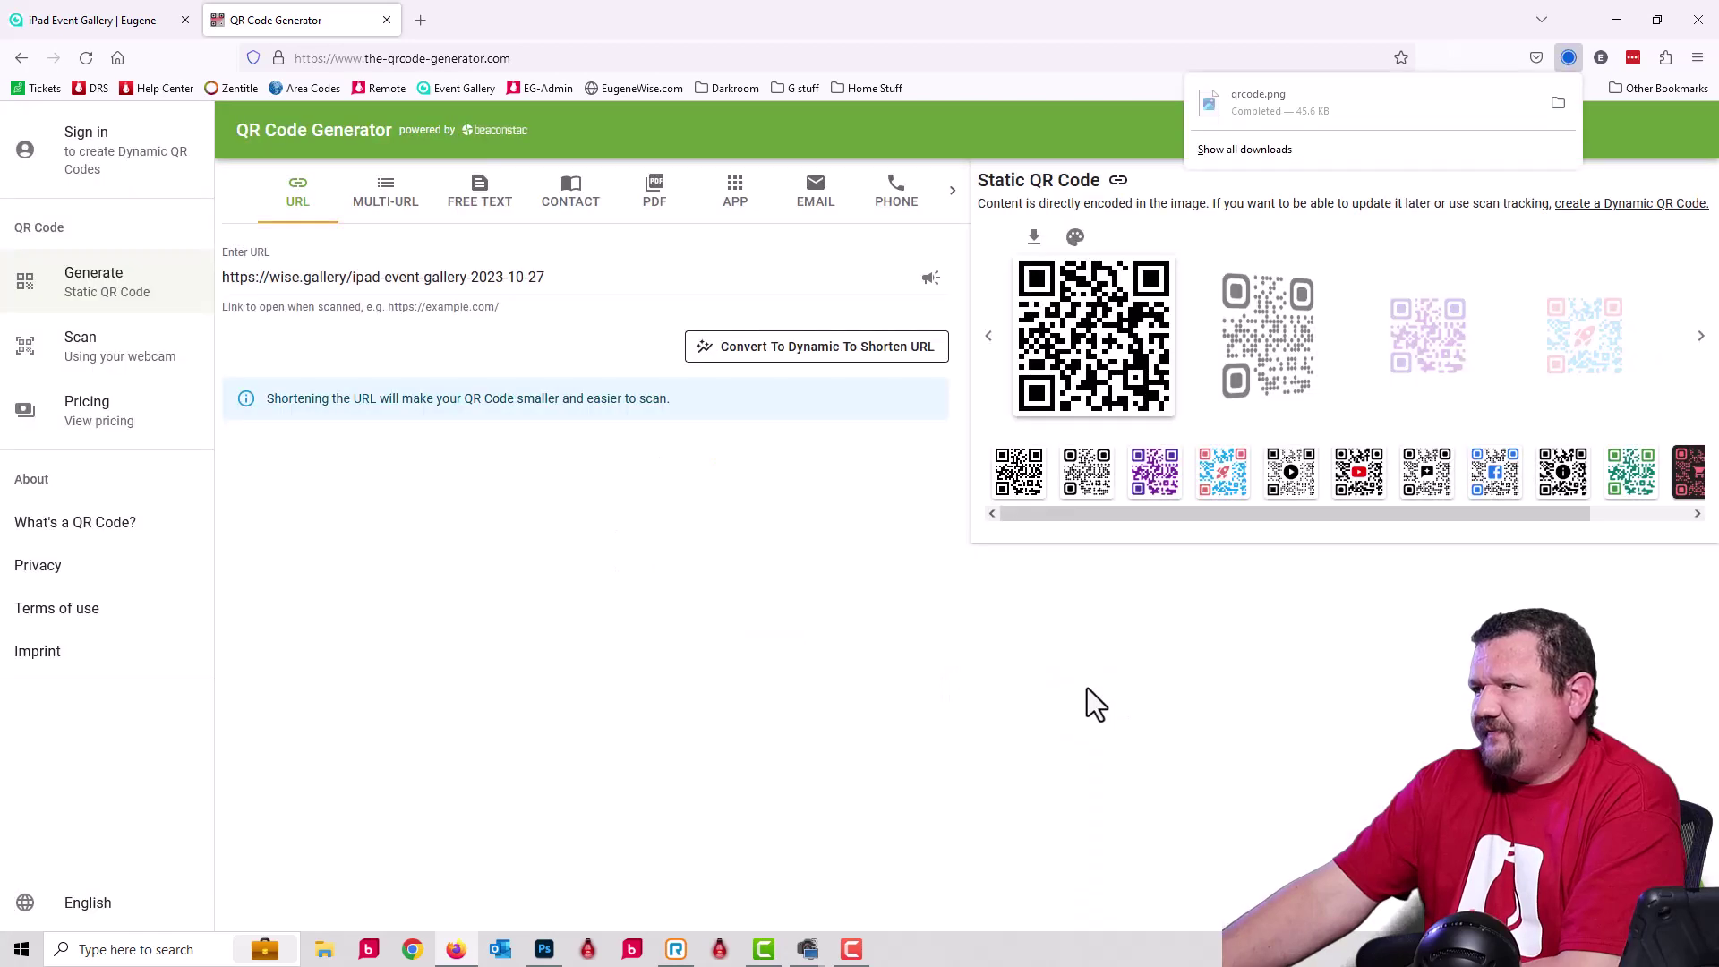
{"action": "left_click", "coordinate": [1558, 102]}
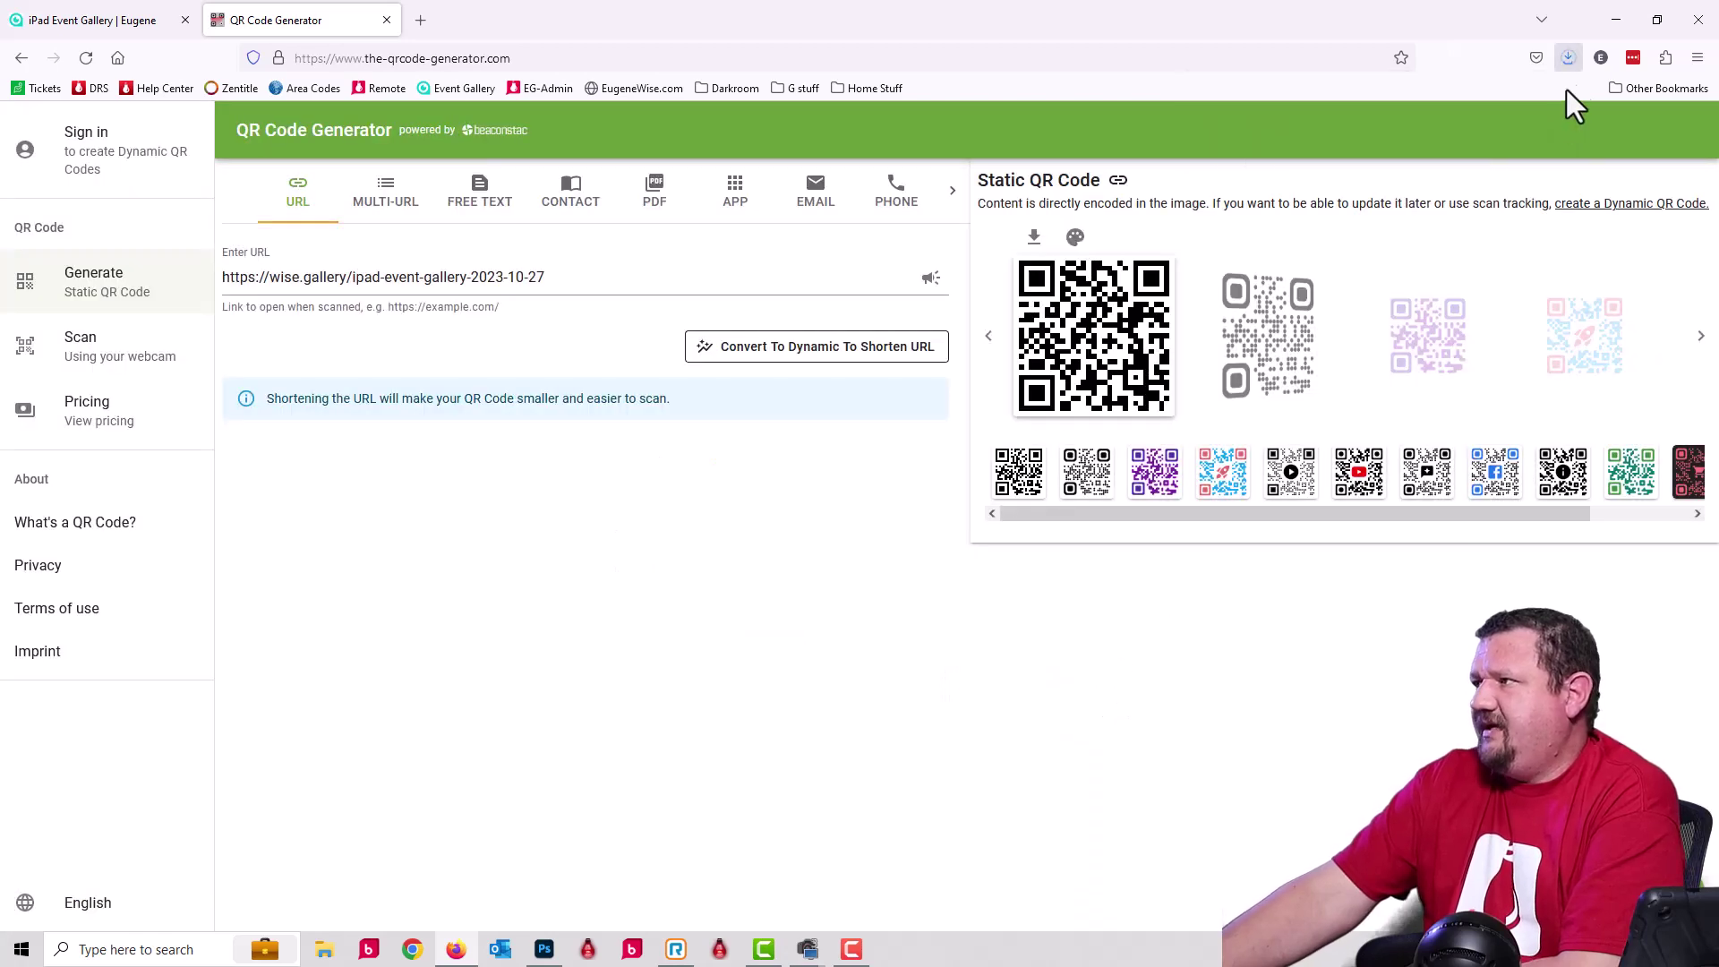
{"action": "left_click", "coordinate": [1621, 25]}
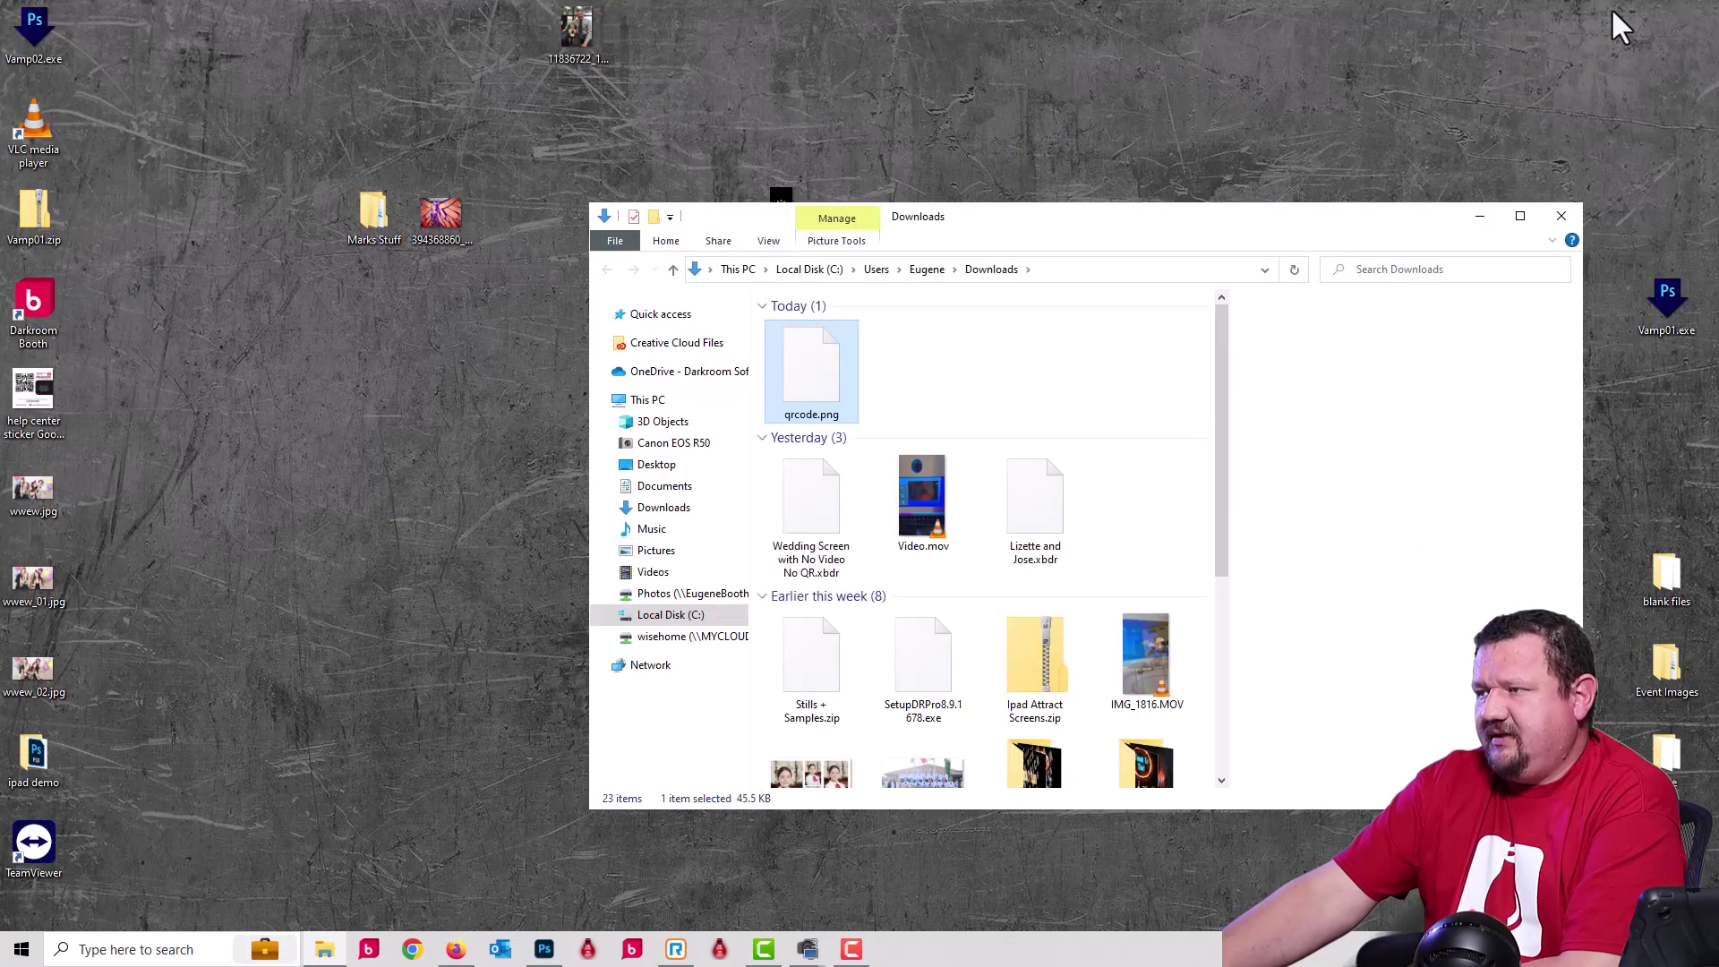
Step: Check the start screen's pixel dimensions in Image Size without changing them
{"action": "left_click", "coordinate": [544, 951]}
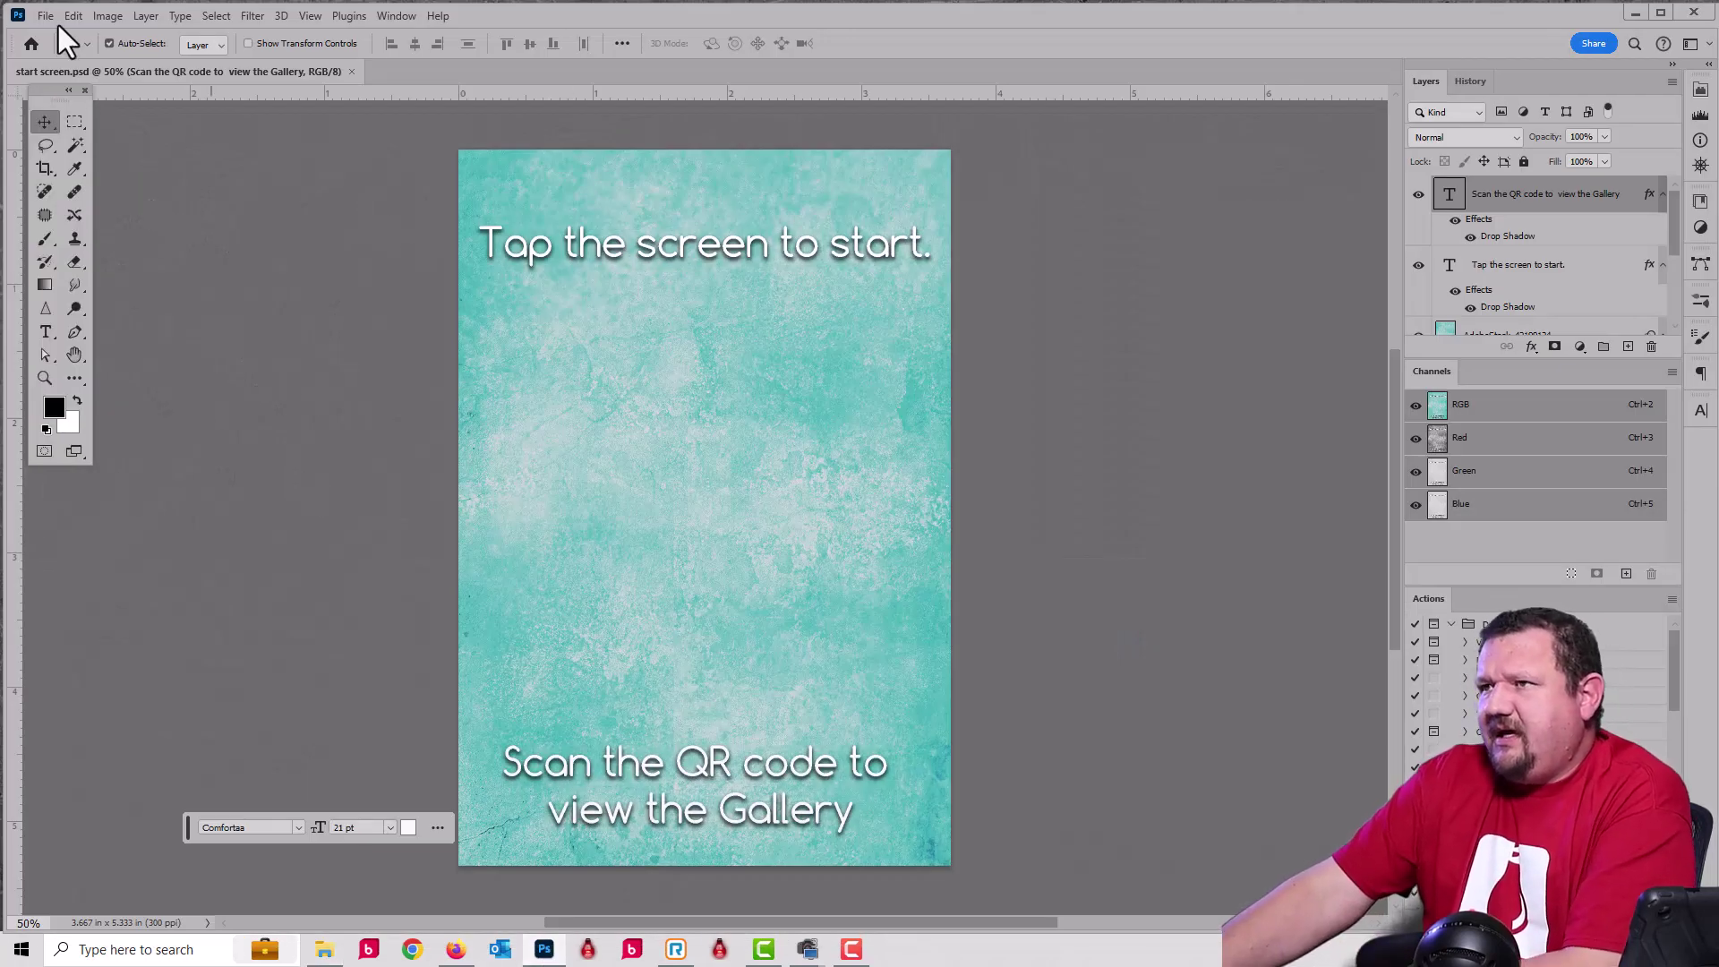
{"action": "left_click", "coordinate": [108, 16]}
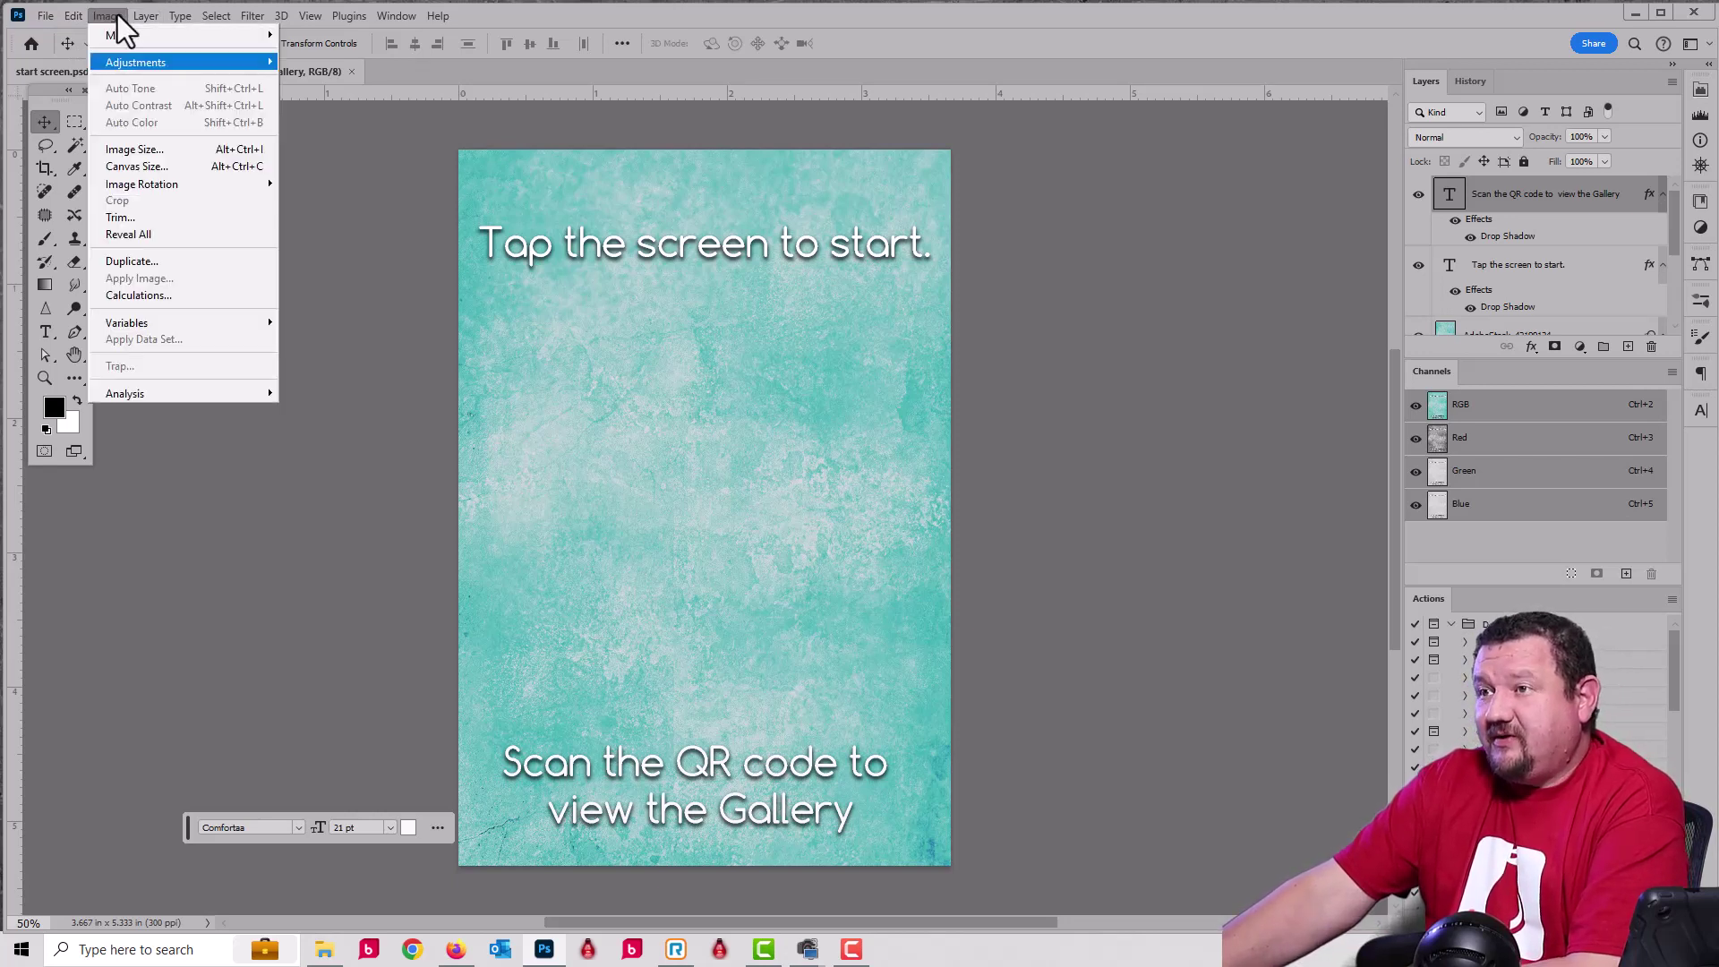
{"action": "left_click", "coordinate": [126, 149]}
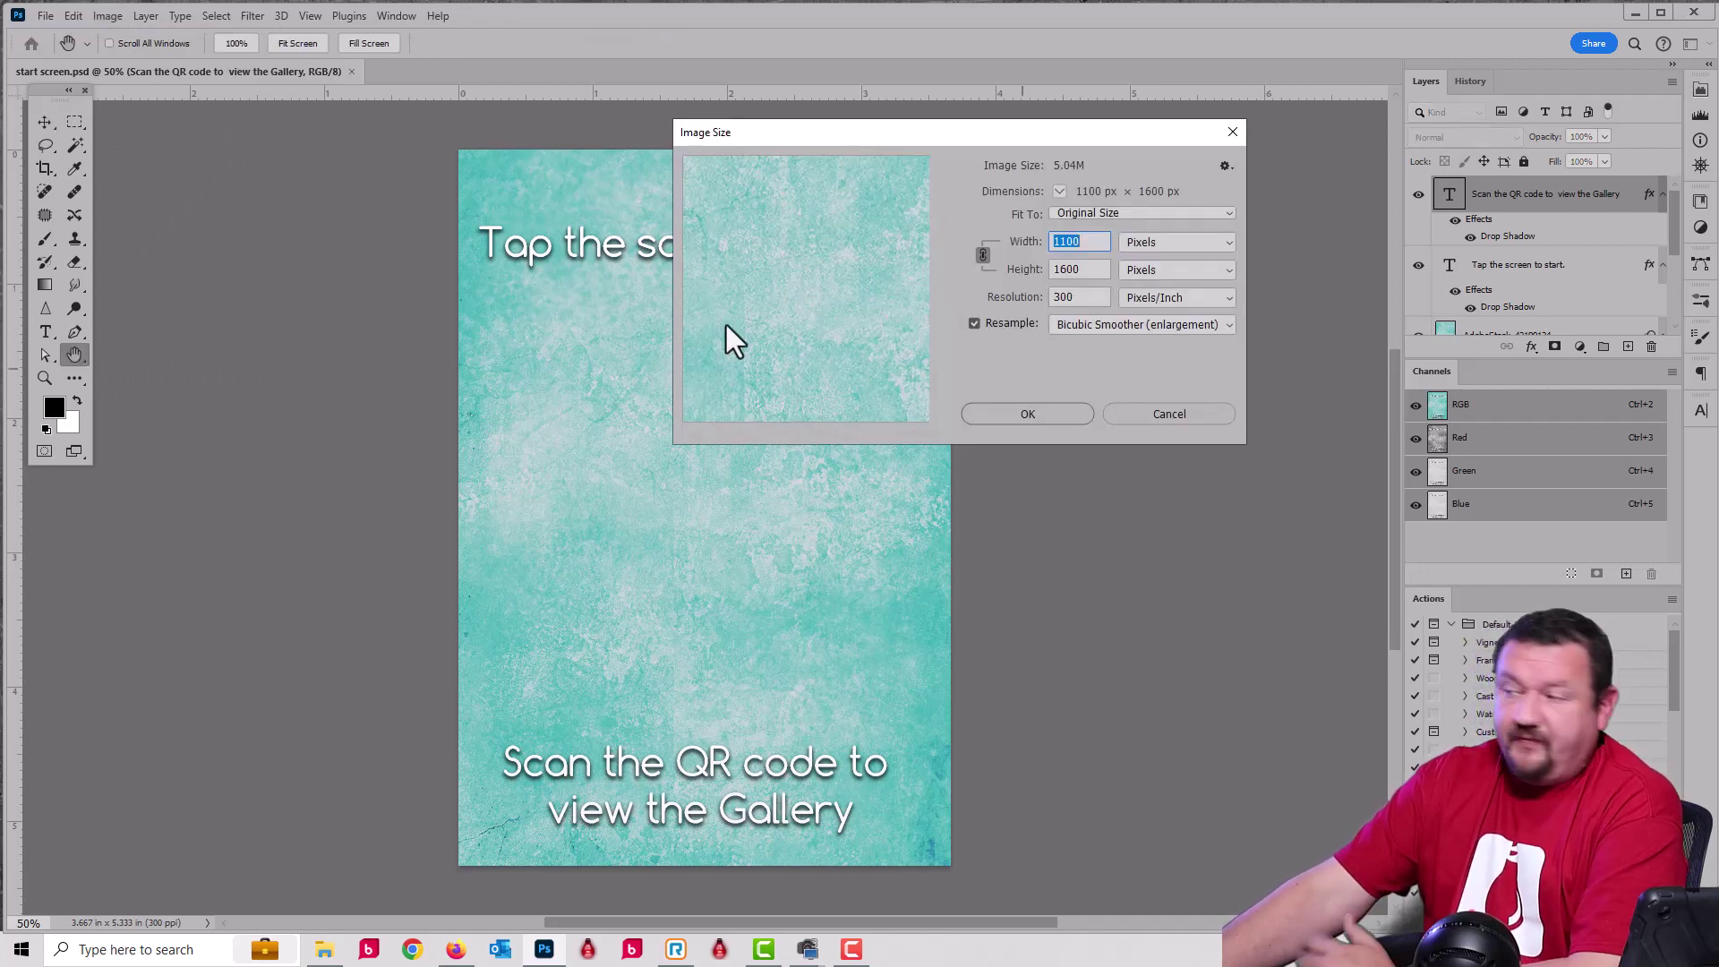
{"action": "left_click", "coordinate": [1048, 416]}
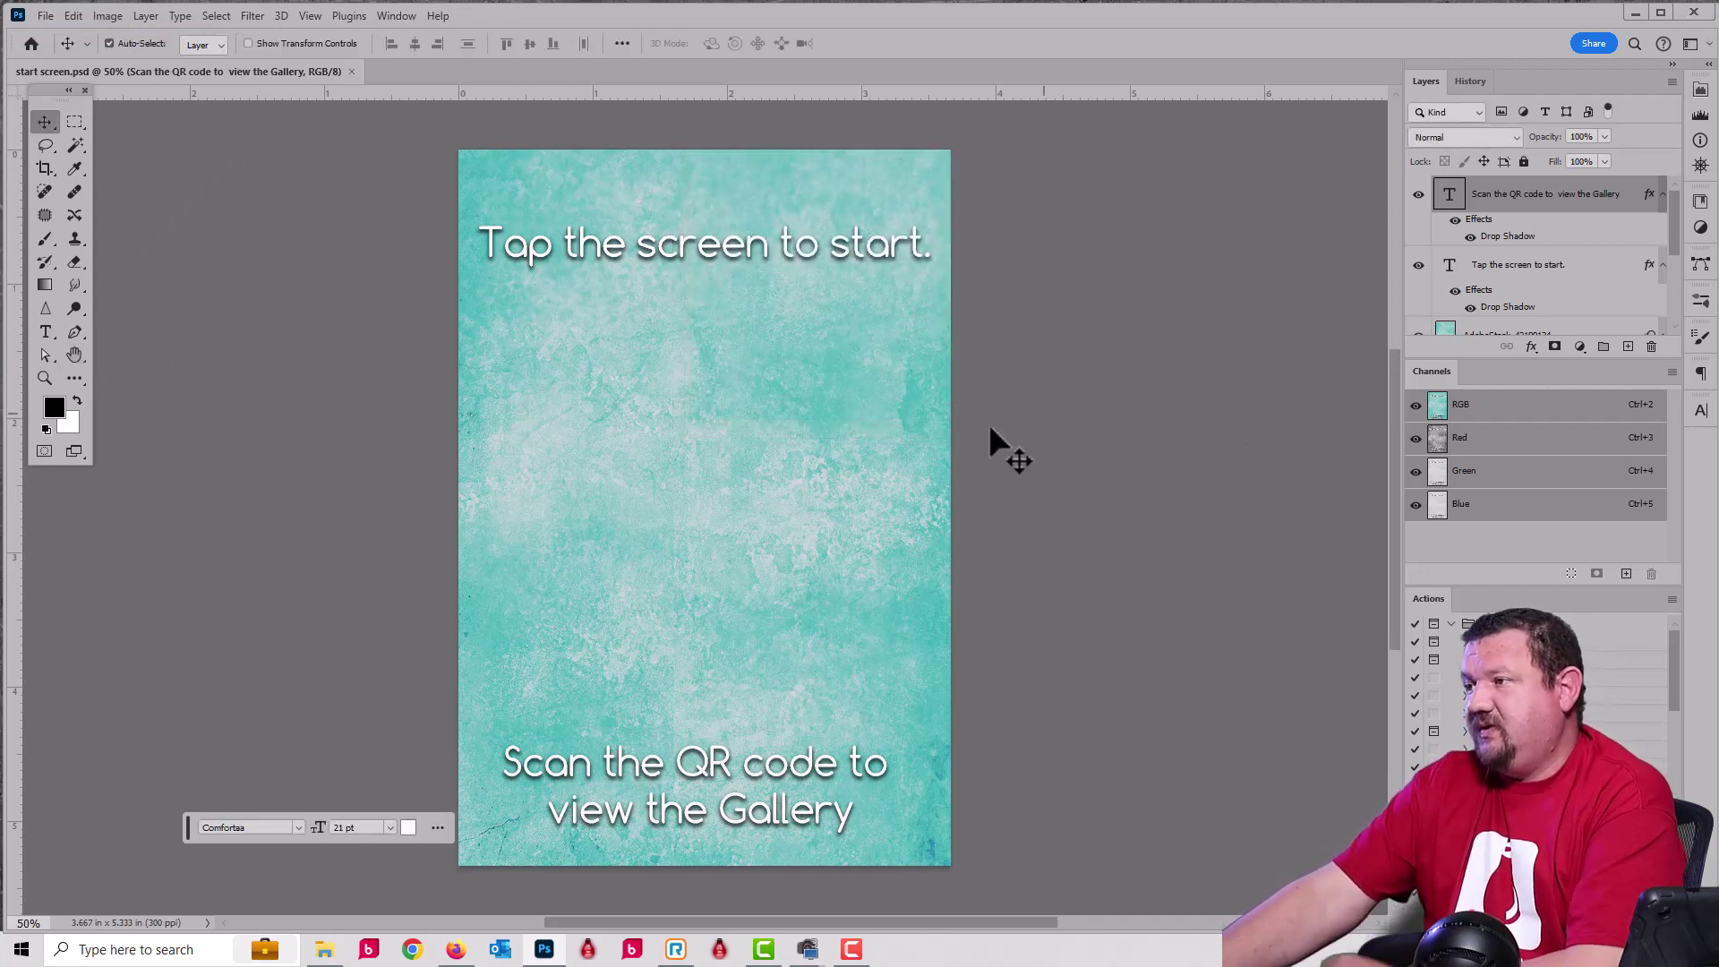
Step: Place qrcode.png on the canvas and scale it to 19.81% between the two text lines
{"action": "key", "text": "alt+Tab"}
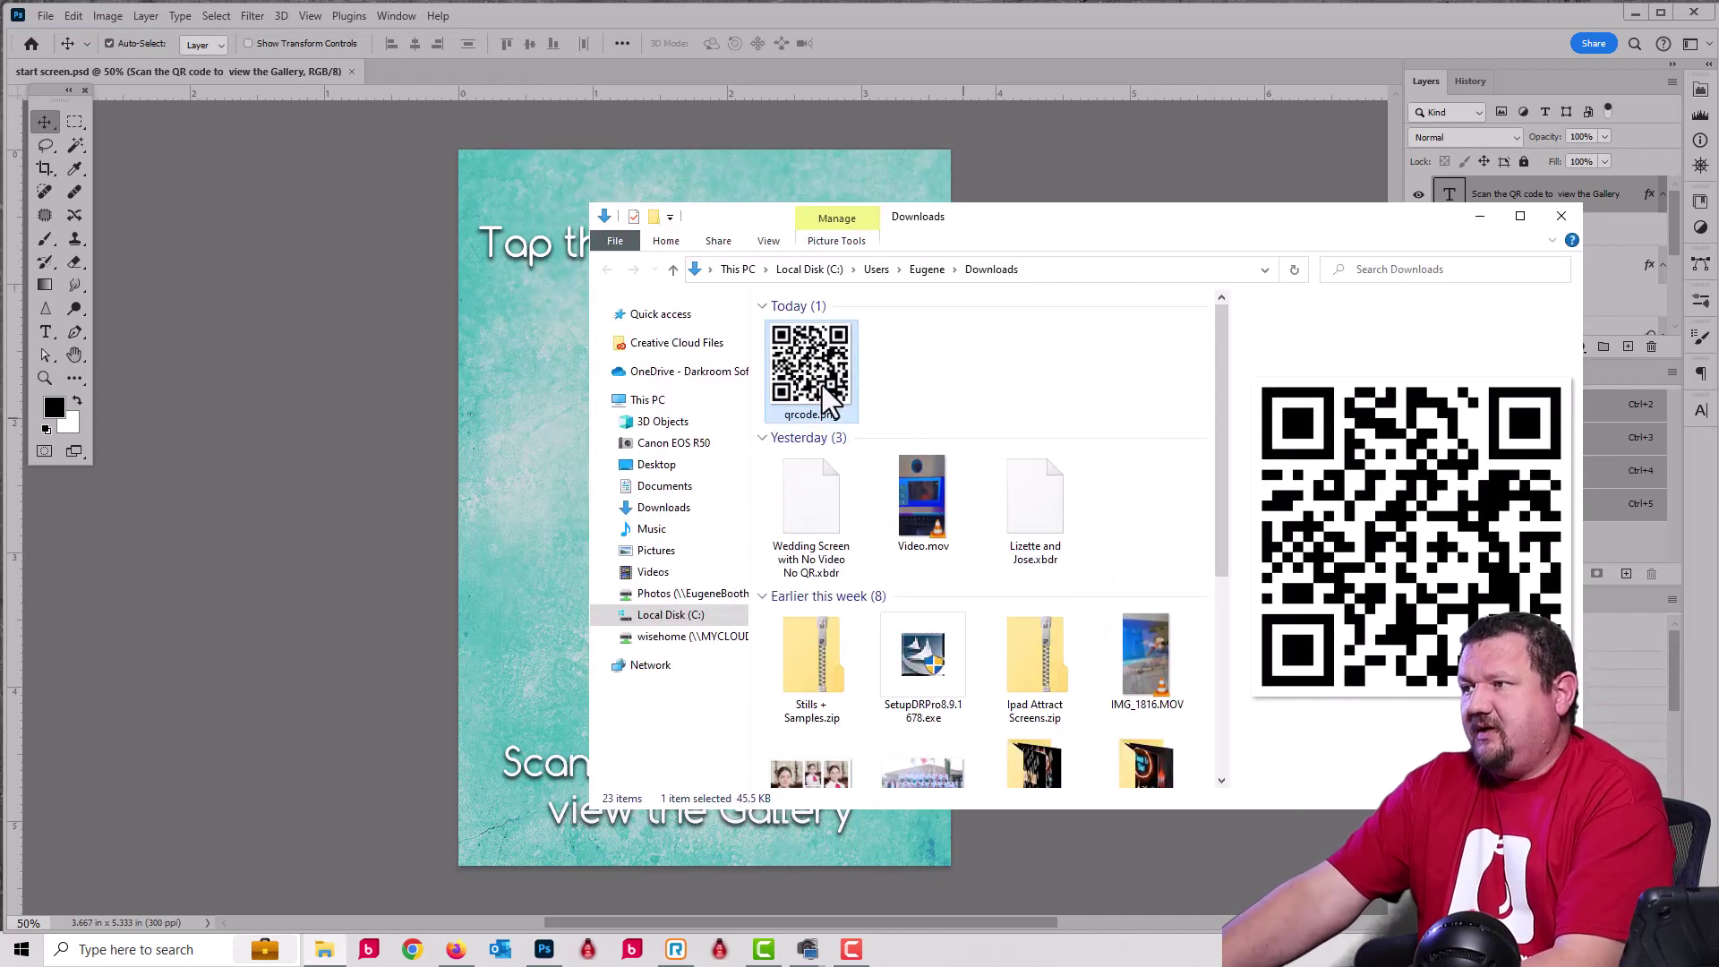
{"action": "left_click_drag", "start_coordinate": [822, 385], "coordinate": [571, 449]}
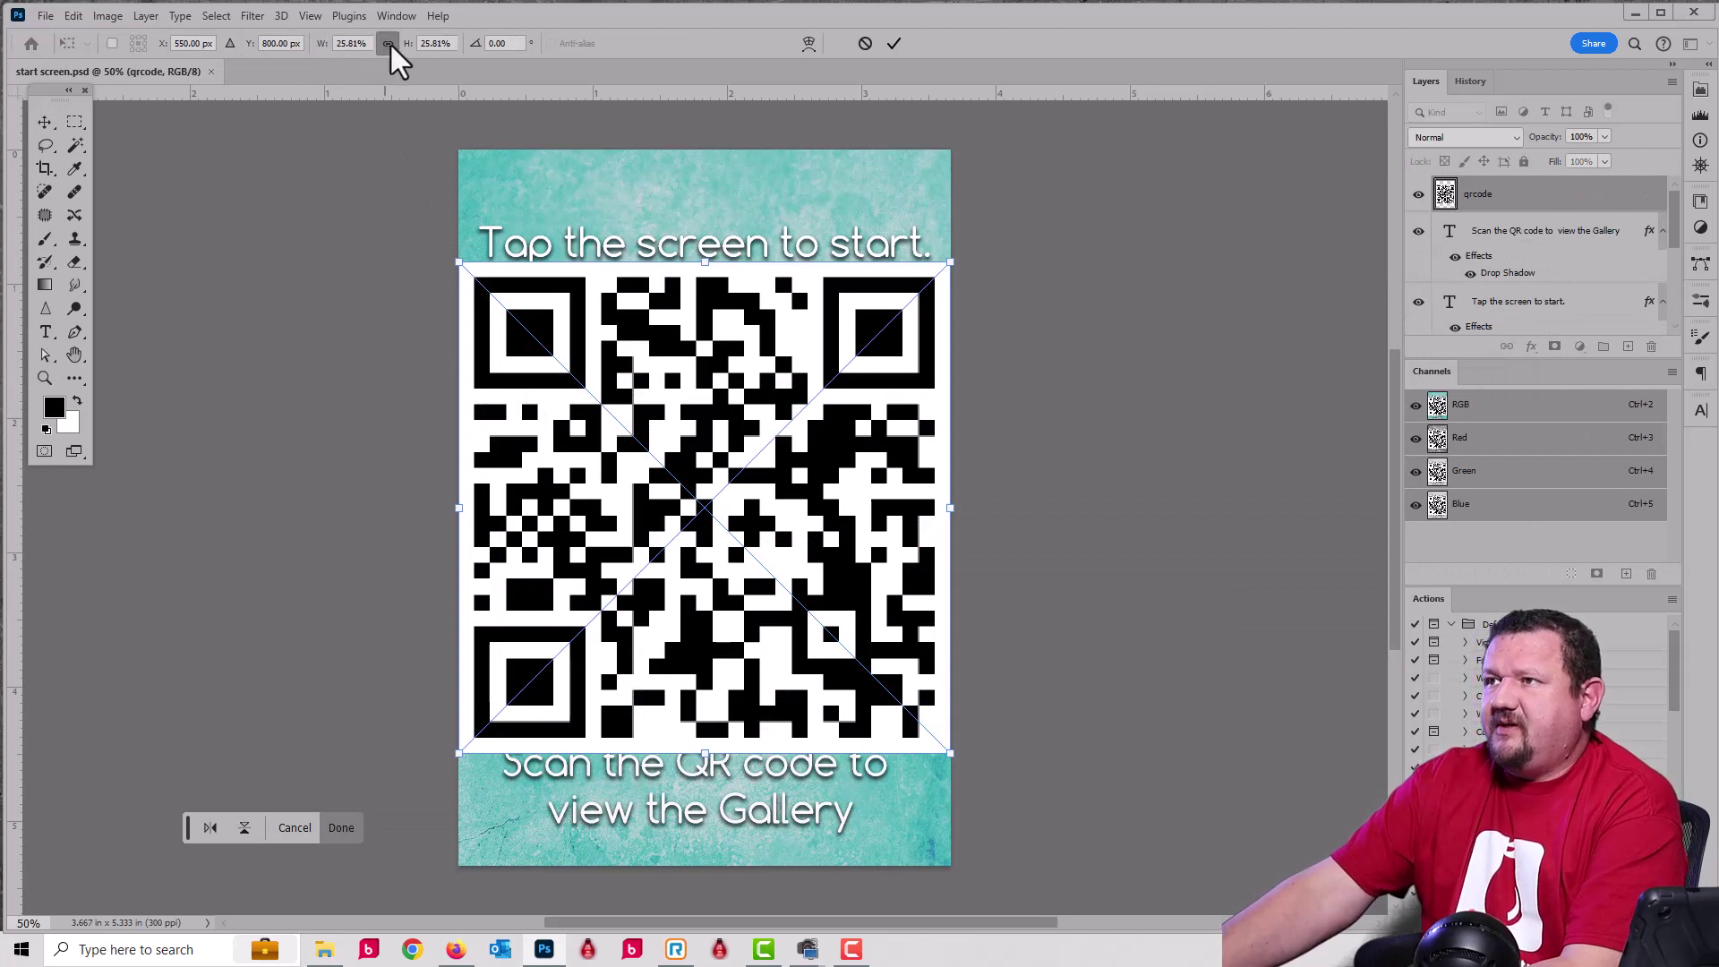
{"action": "left_click_drag", "start_coordinate": [415, 43], "coordinate": [411, 43]}
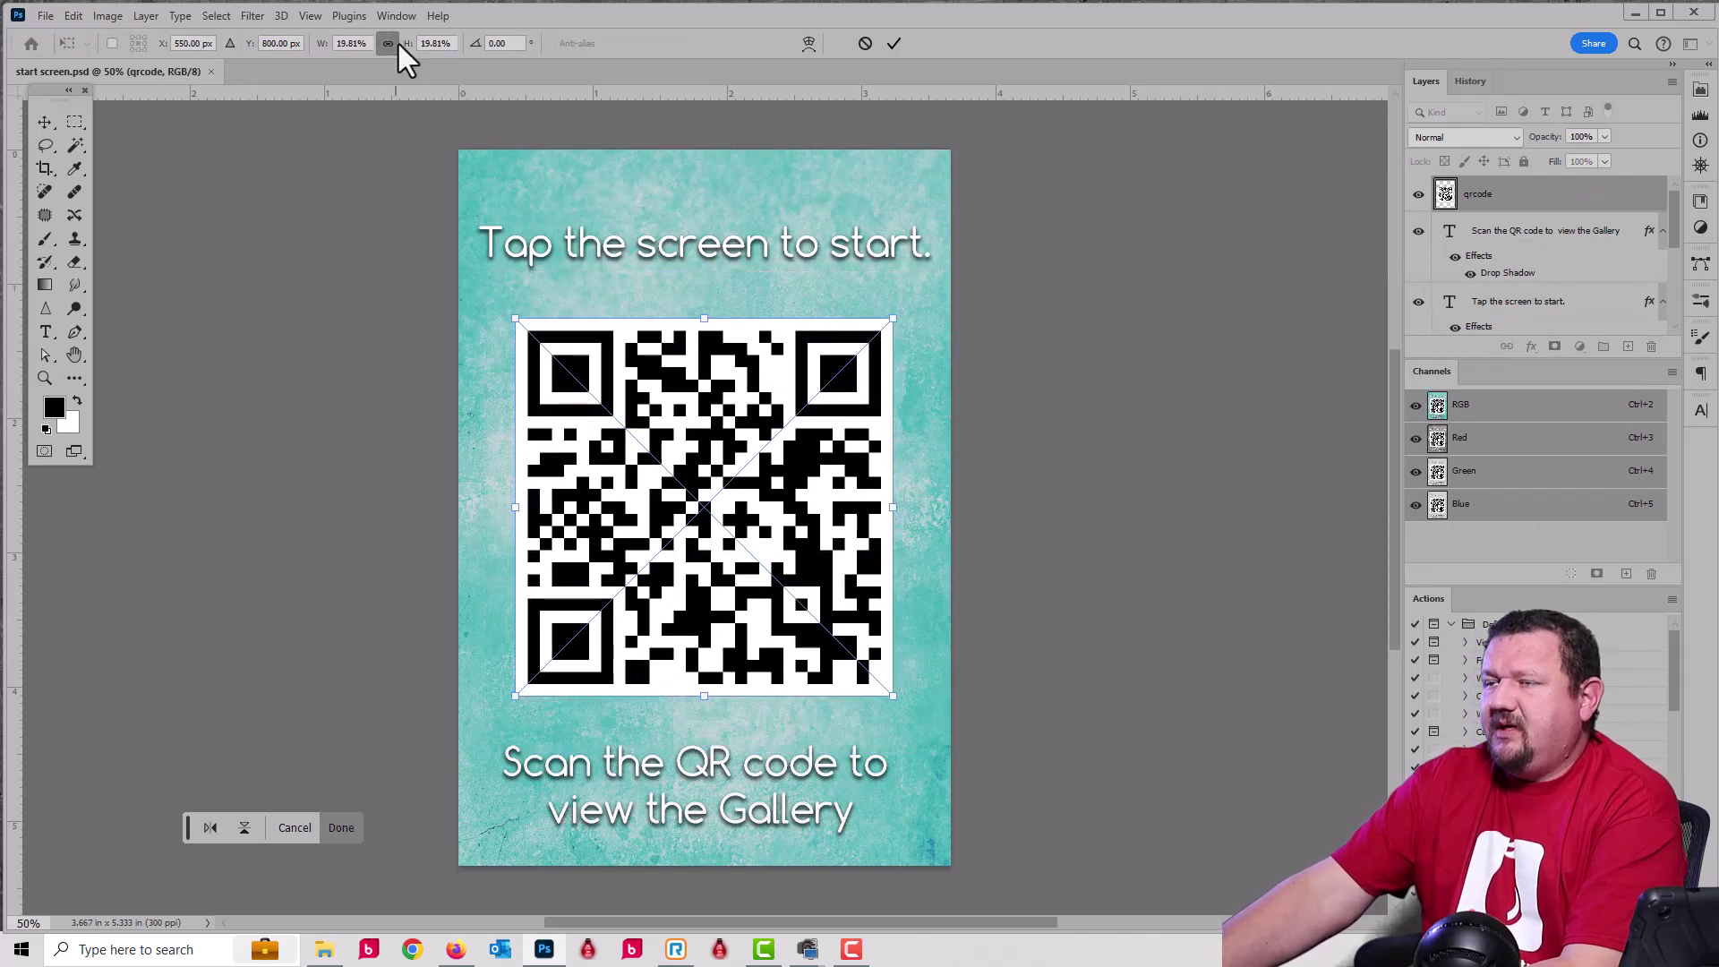
{"action": "left_click", "coordinate": [46, 16]}
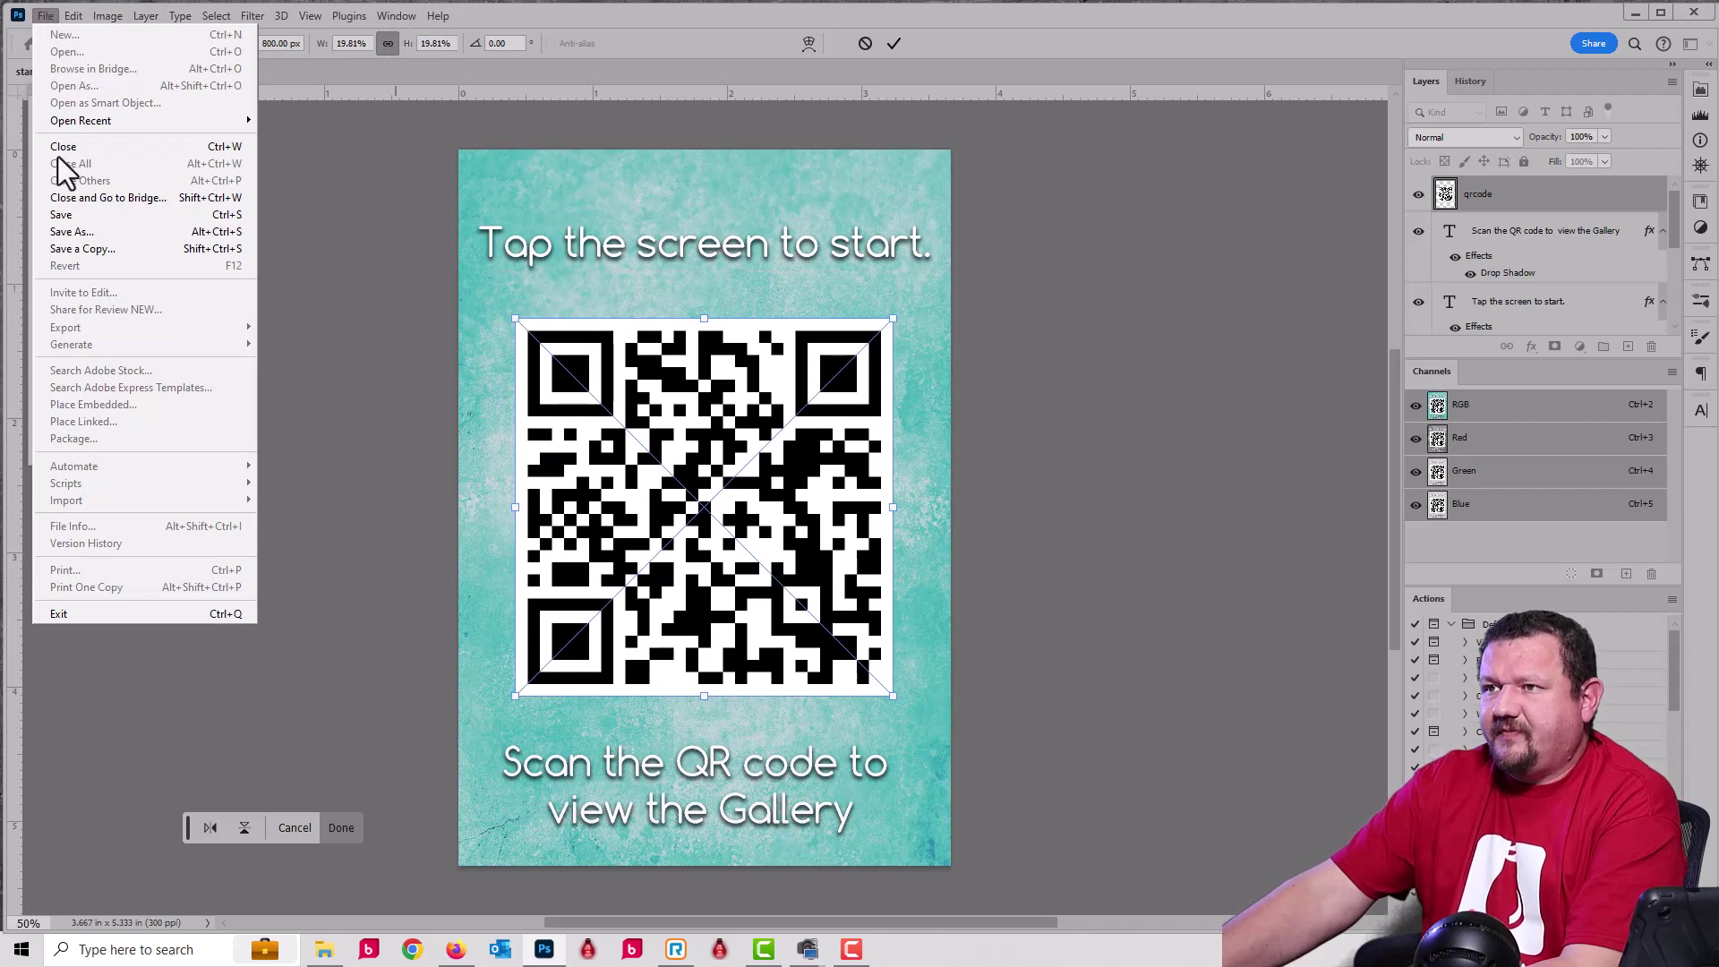
Step: Save a JPEG copy, start screen copy.jpg, at quality 9 in the ipad demo folder
{"action": "left_click", "coordinate": [72, 232]}
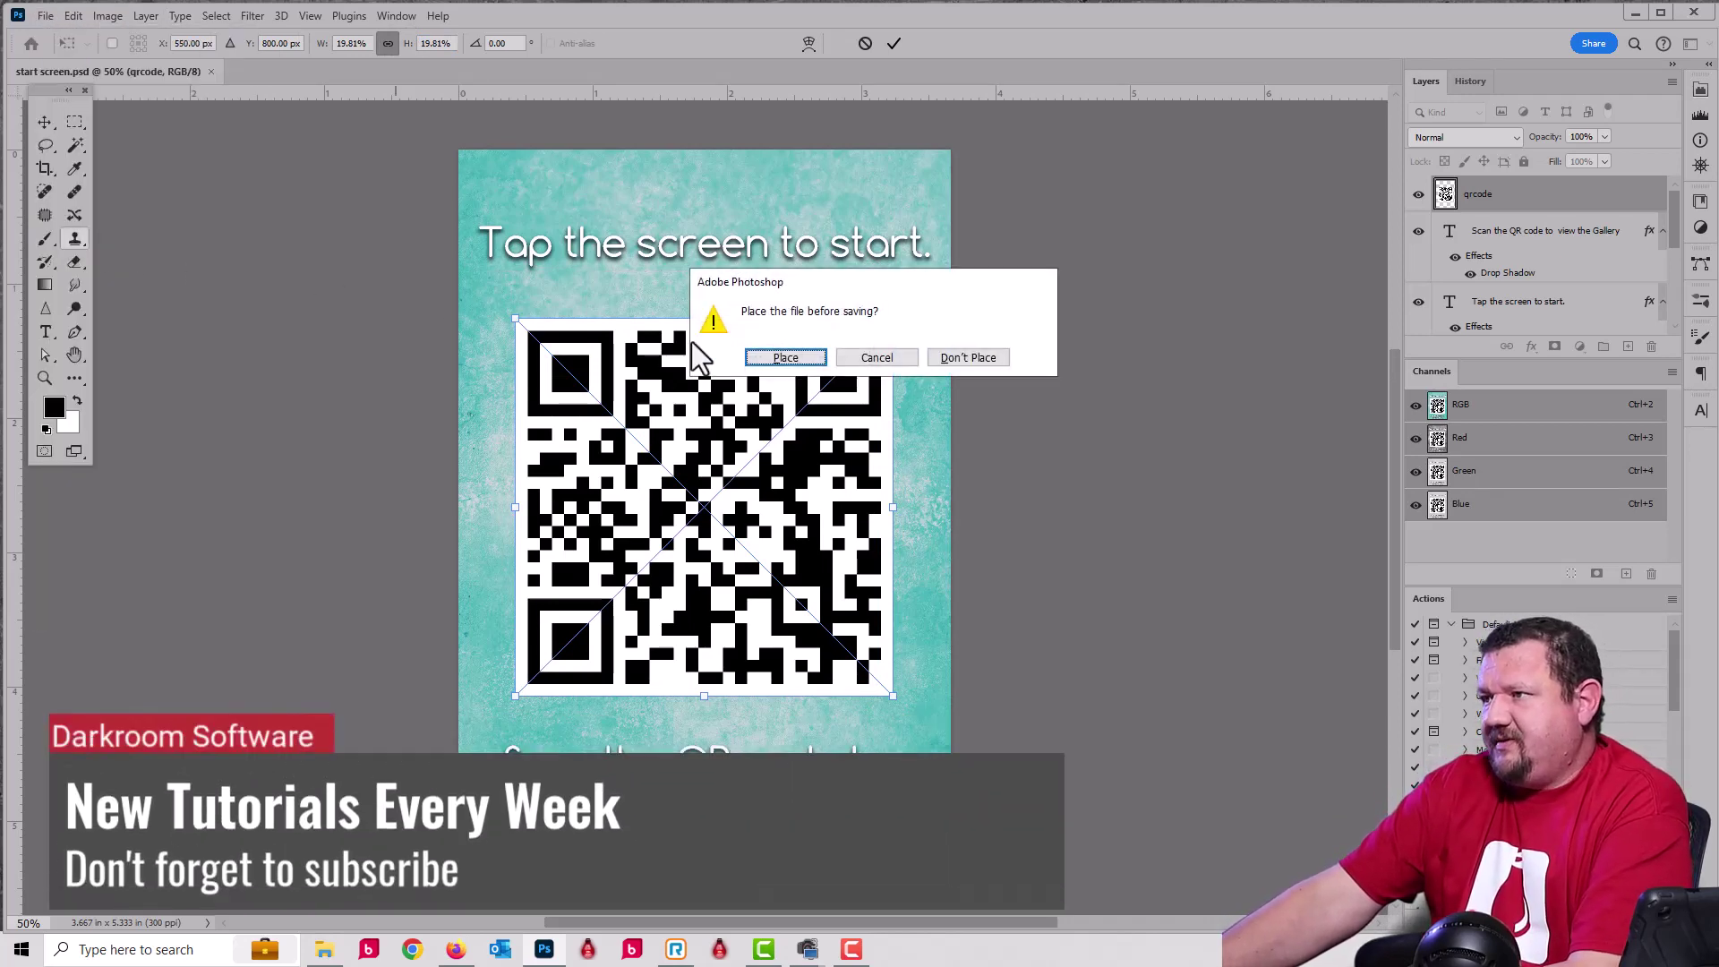
{"action": "left_click", "coordinate": [799, 362]}
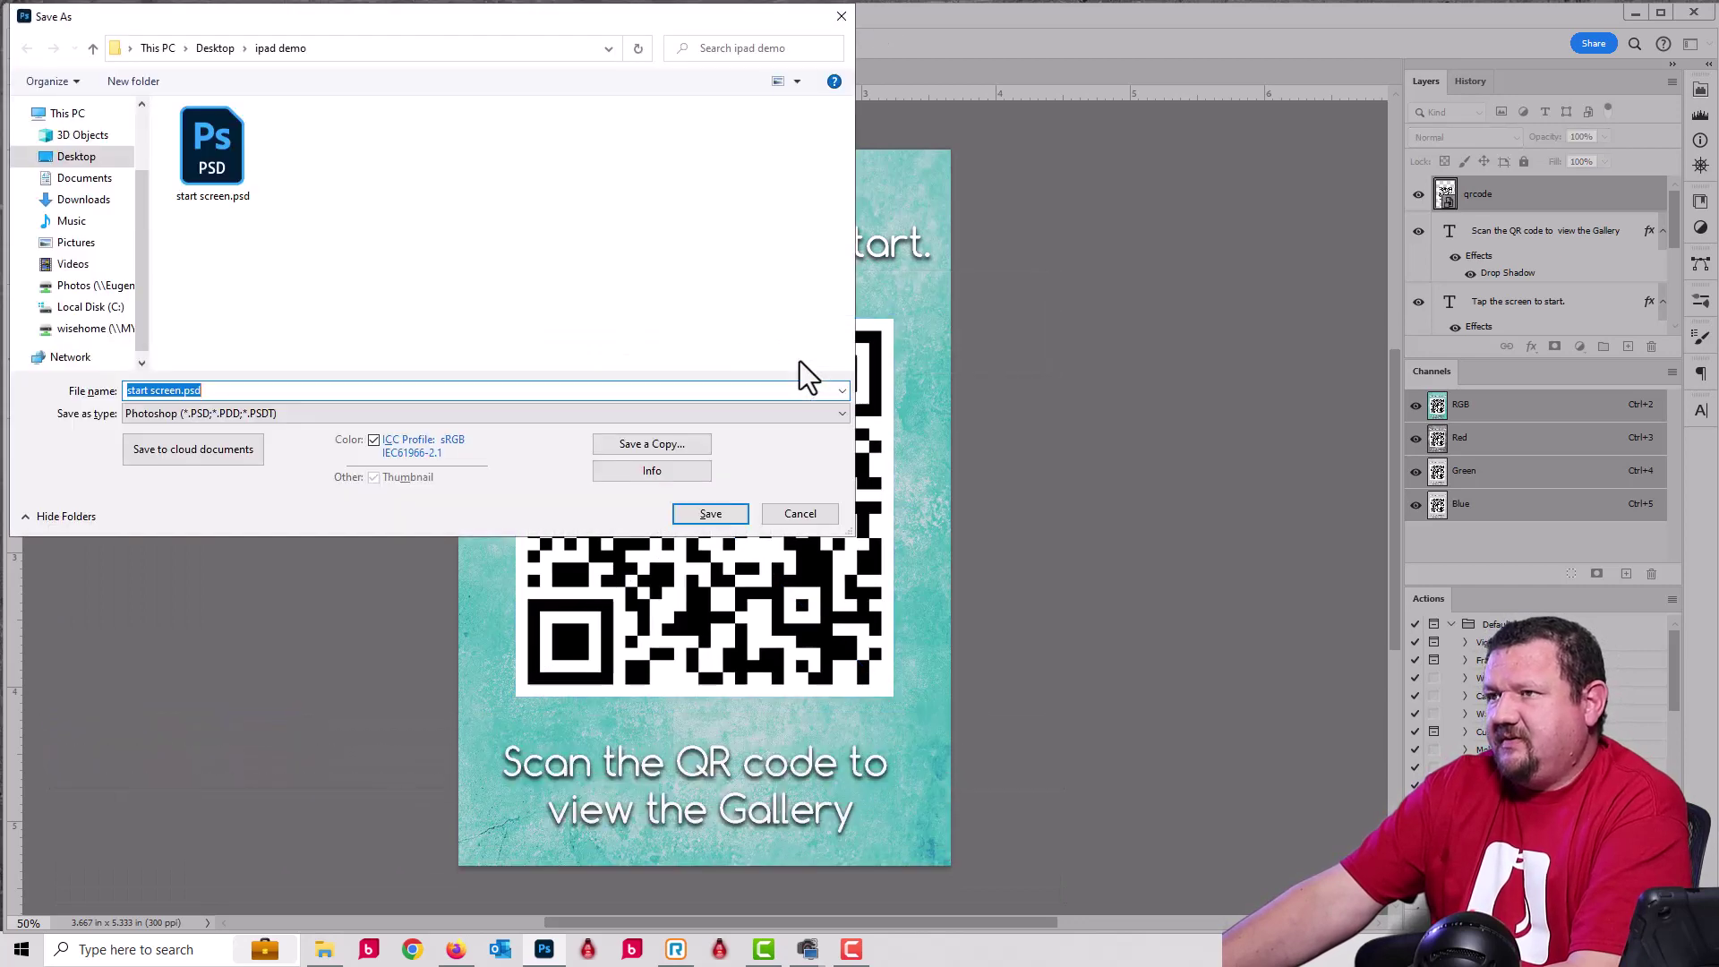
{"action": "left_click", "coordinate": [169, 410]}
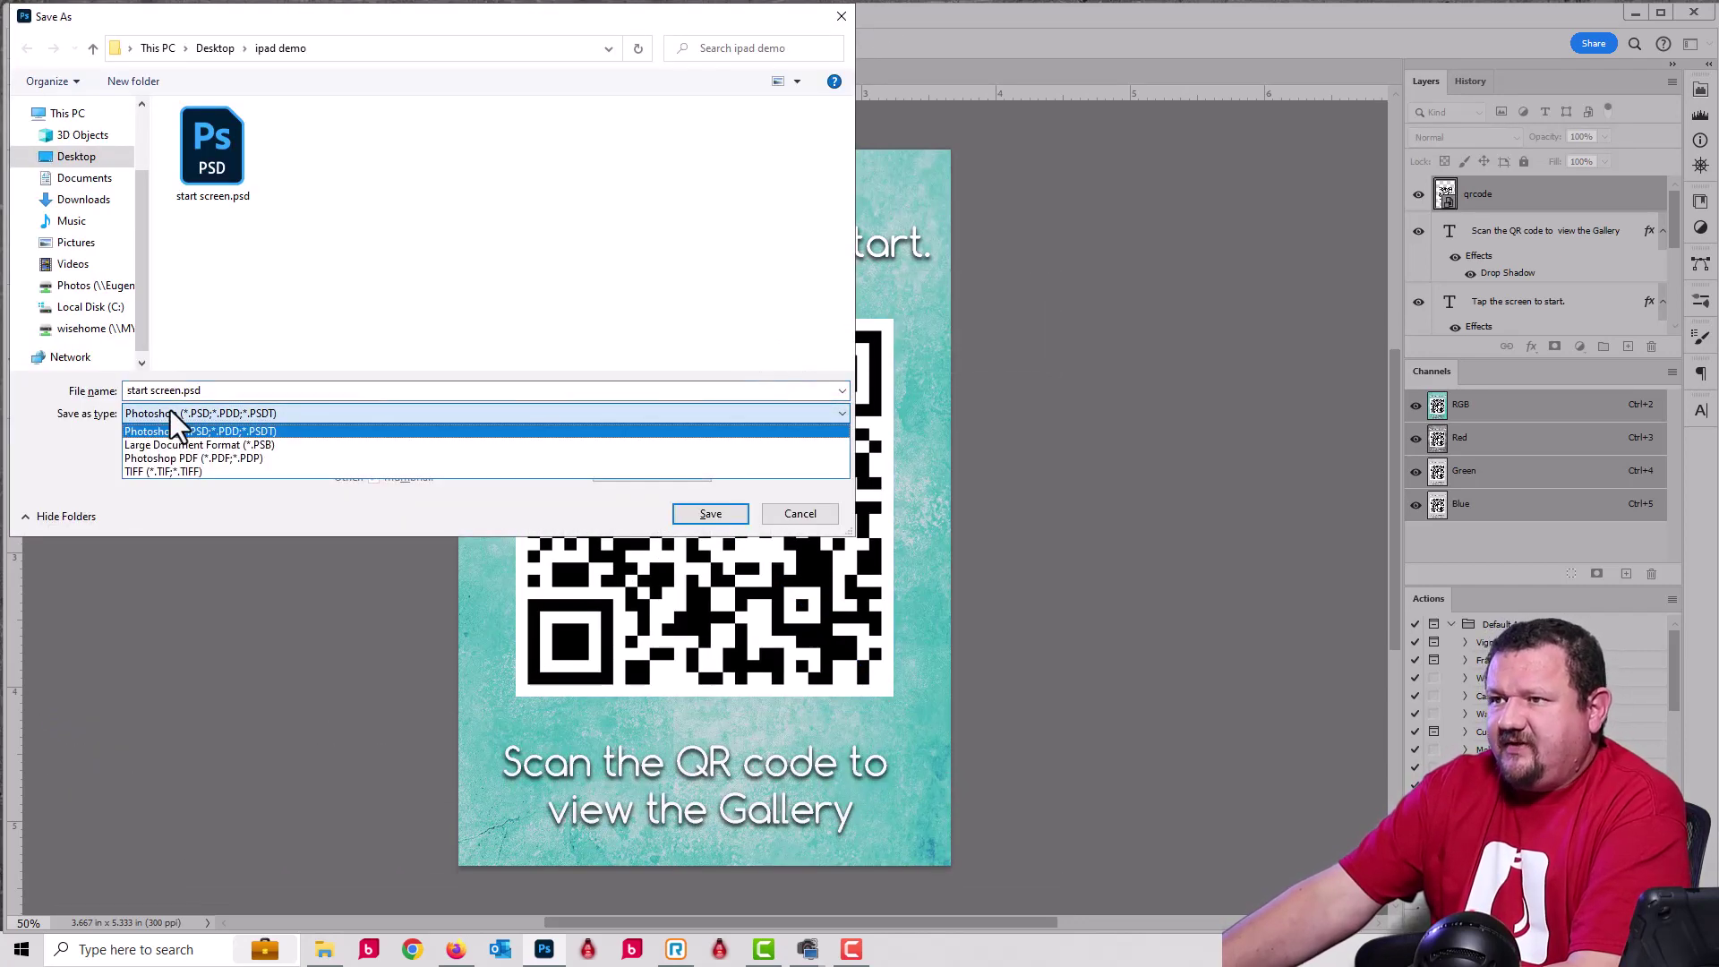
{"action": "left_click", "coordinate": [317, 514]}
{"action": "left_click", "coordinate": [616, 445]}
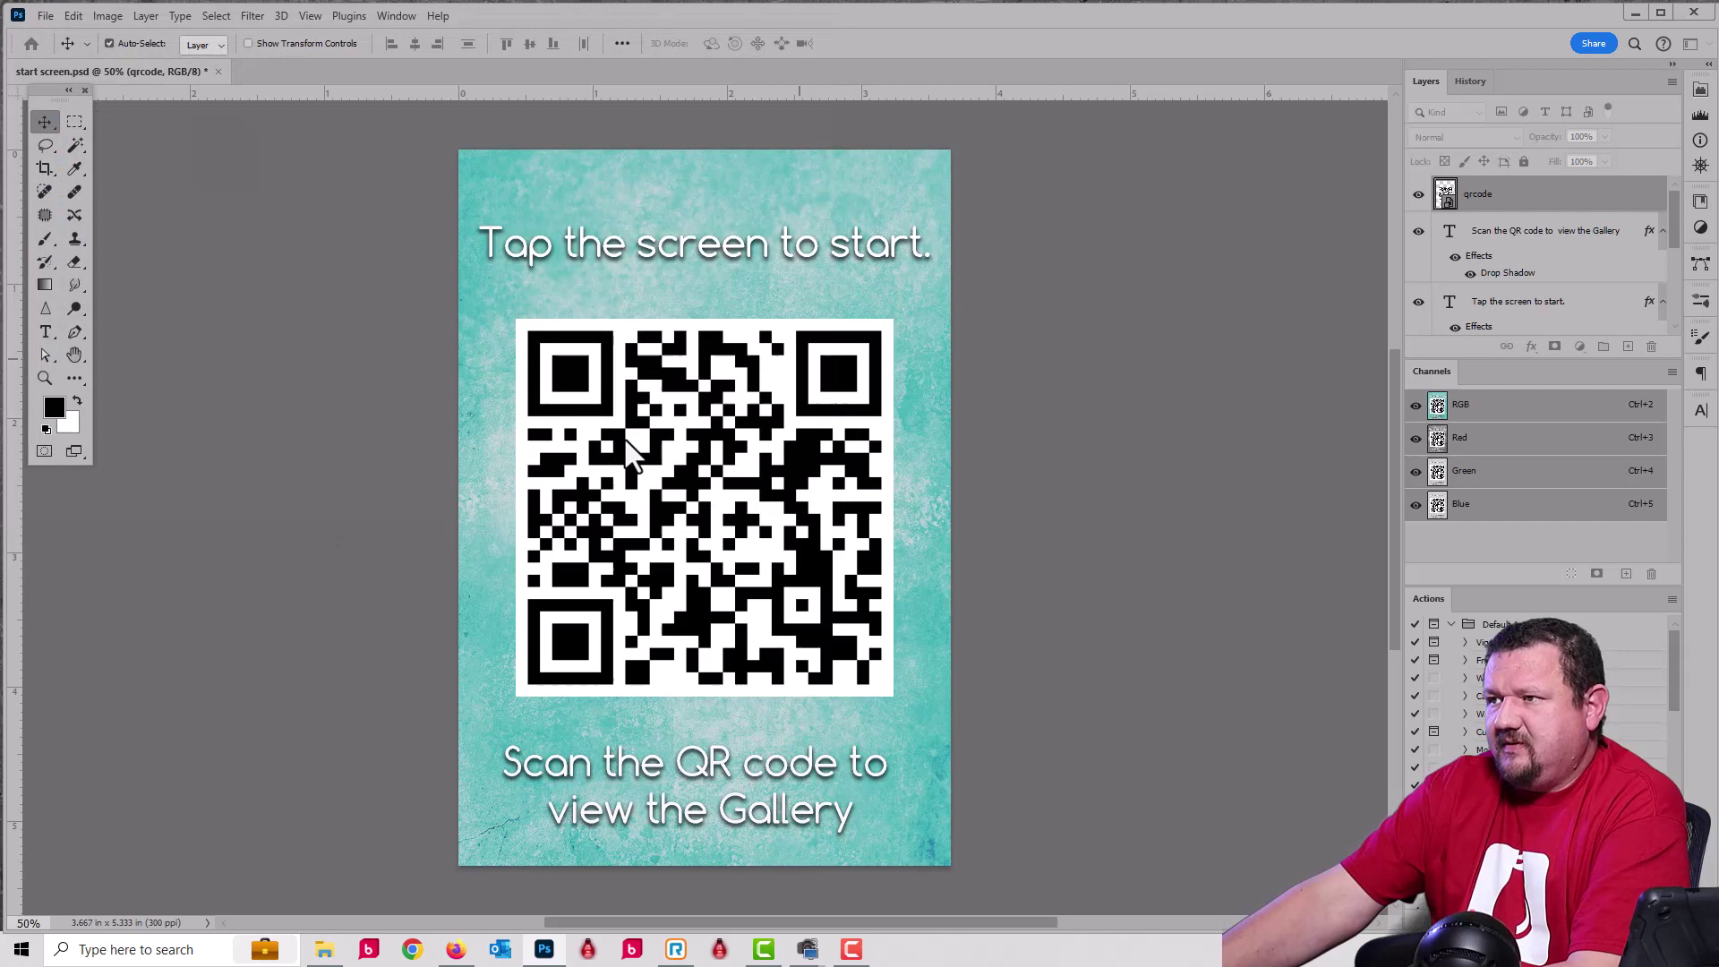
{"action": "left_click", "coordinate": [175, 412]}
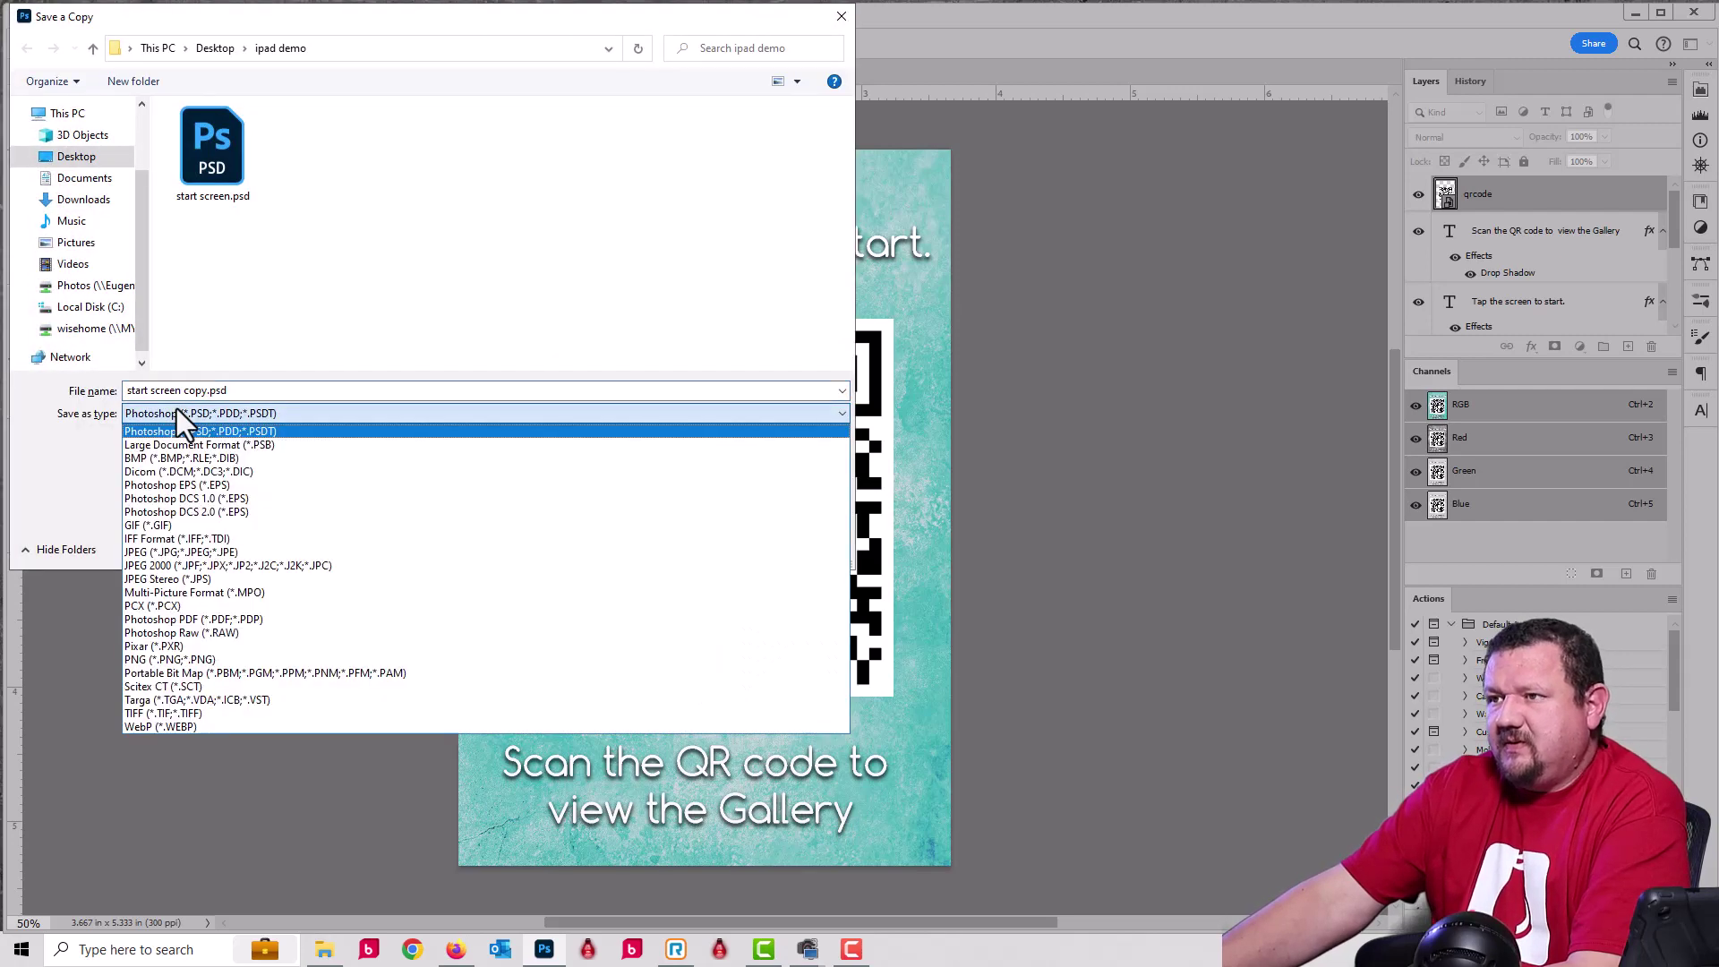
{"action": "left_click", "coordinate": [147, 553]}
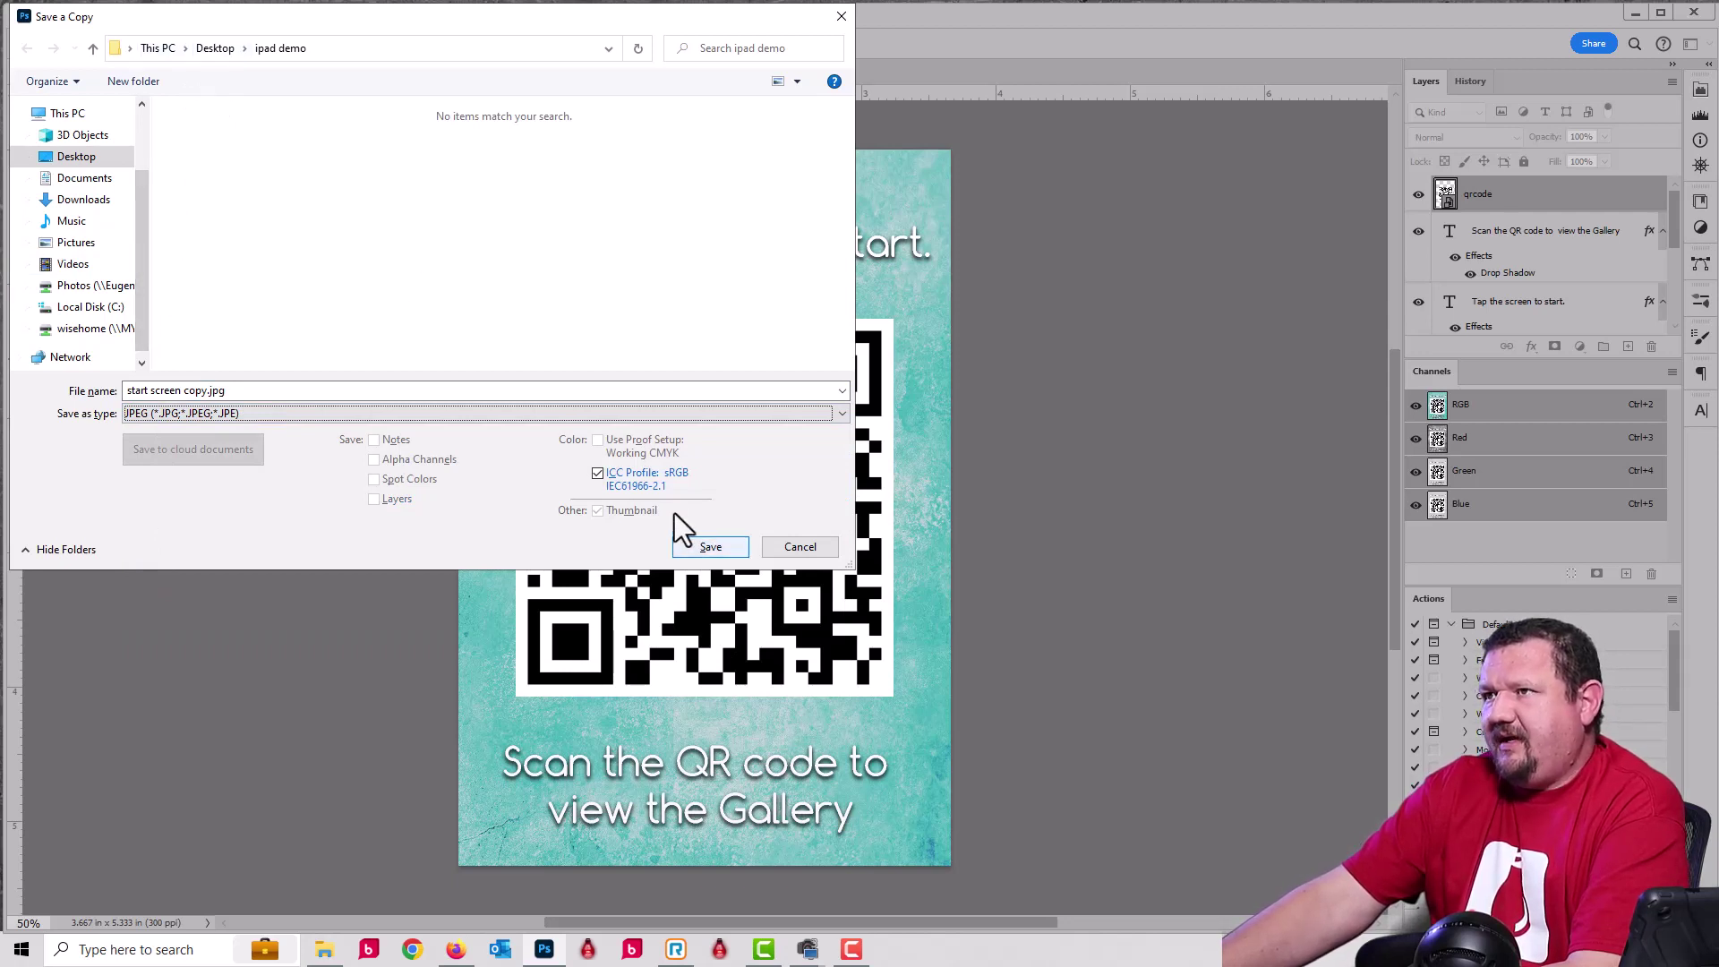
{"action": "left_click", "coordinate": [709, 545]}
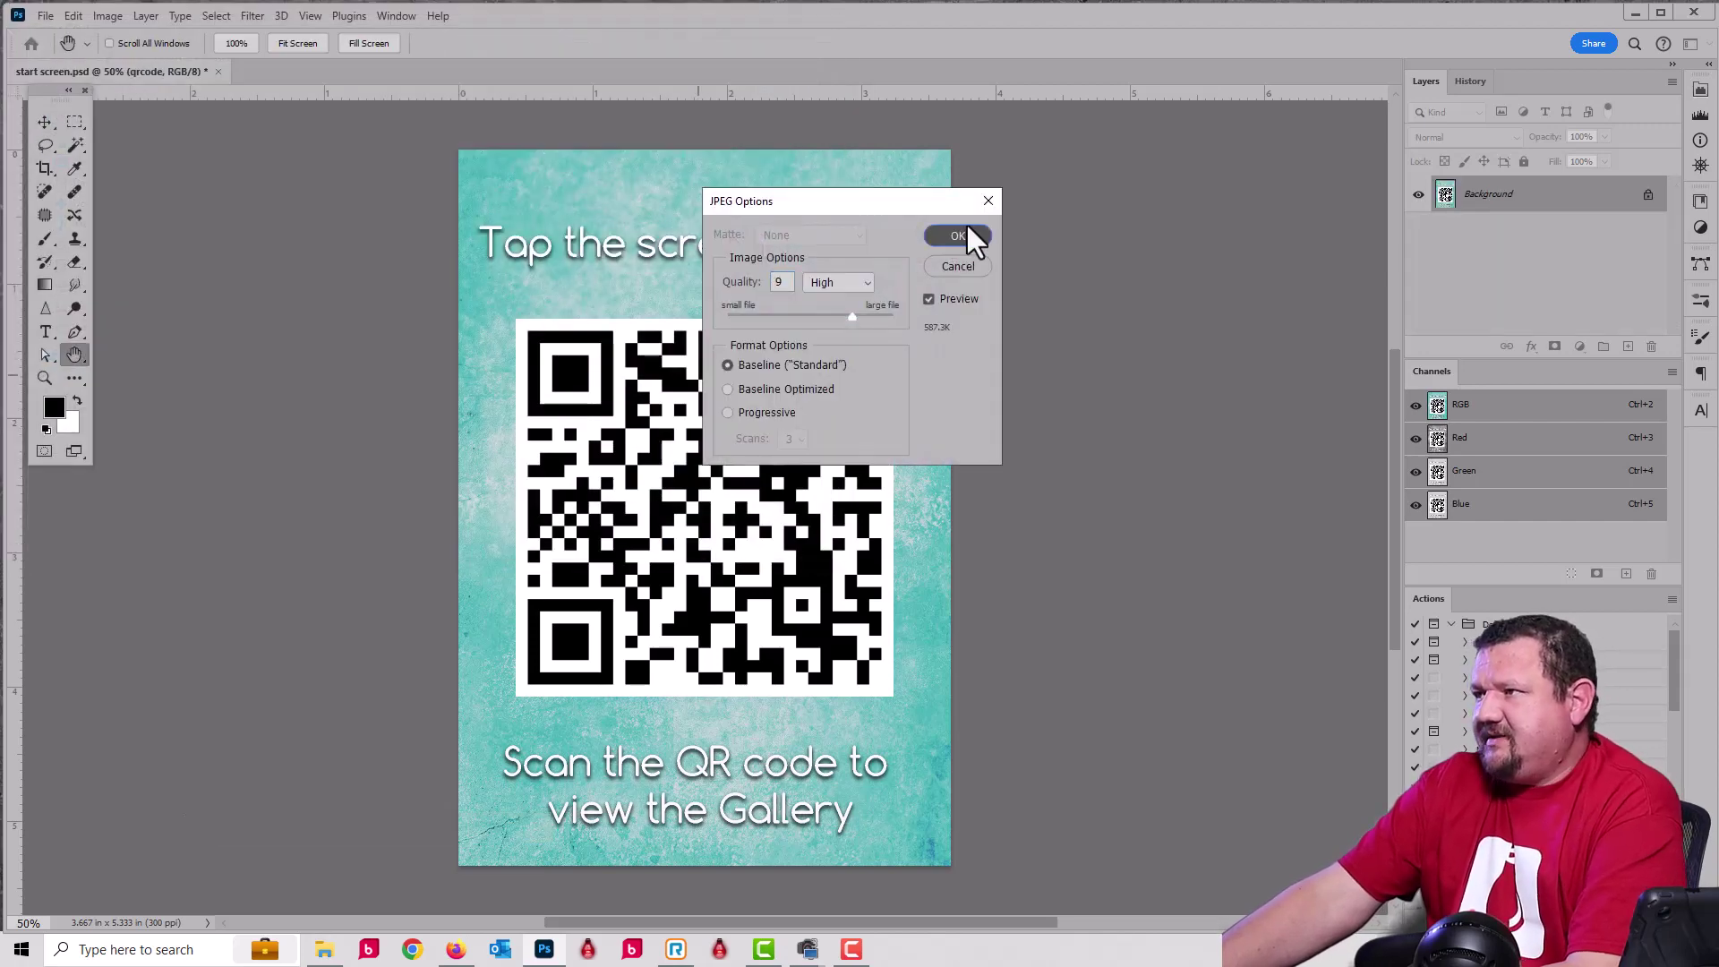
{"action": "left_click", "coordinate": [958, 235]}
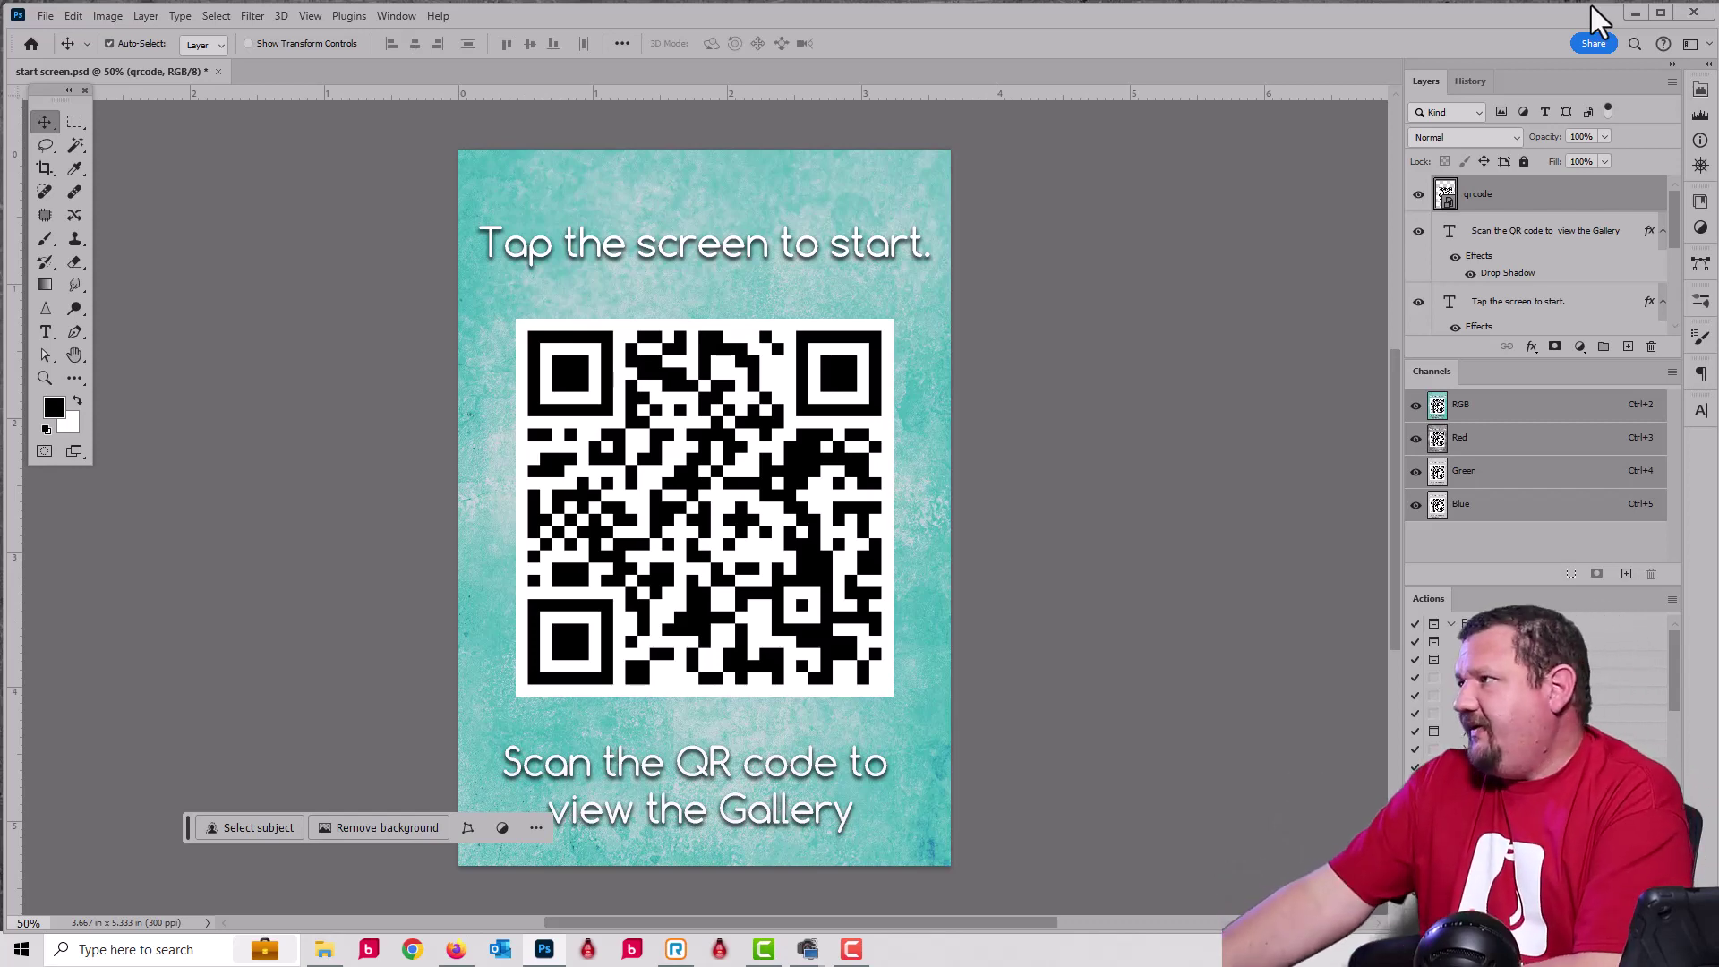
Step: Start a new Outlook email with start screen copy.jpg from the ipad demo folder attached
{"action": "left_click", "coordinate": [1631, 13]}
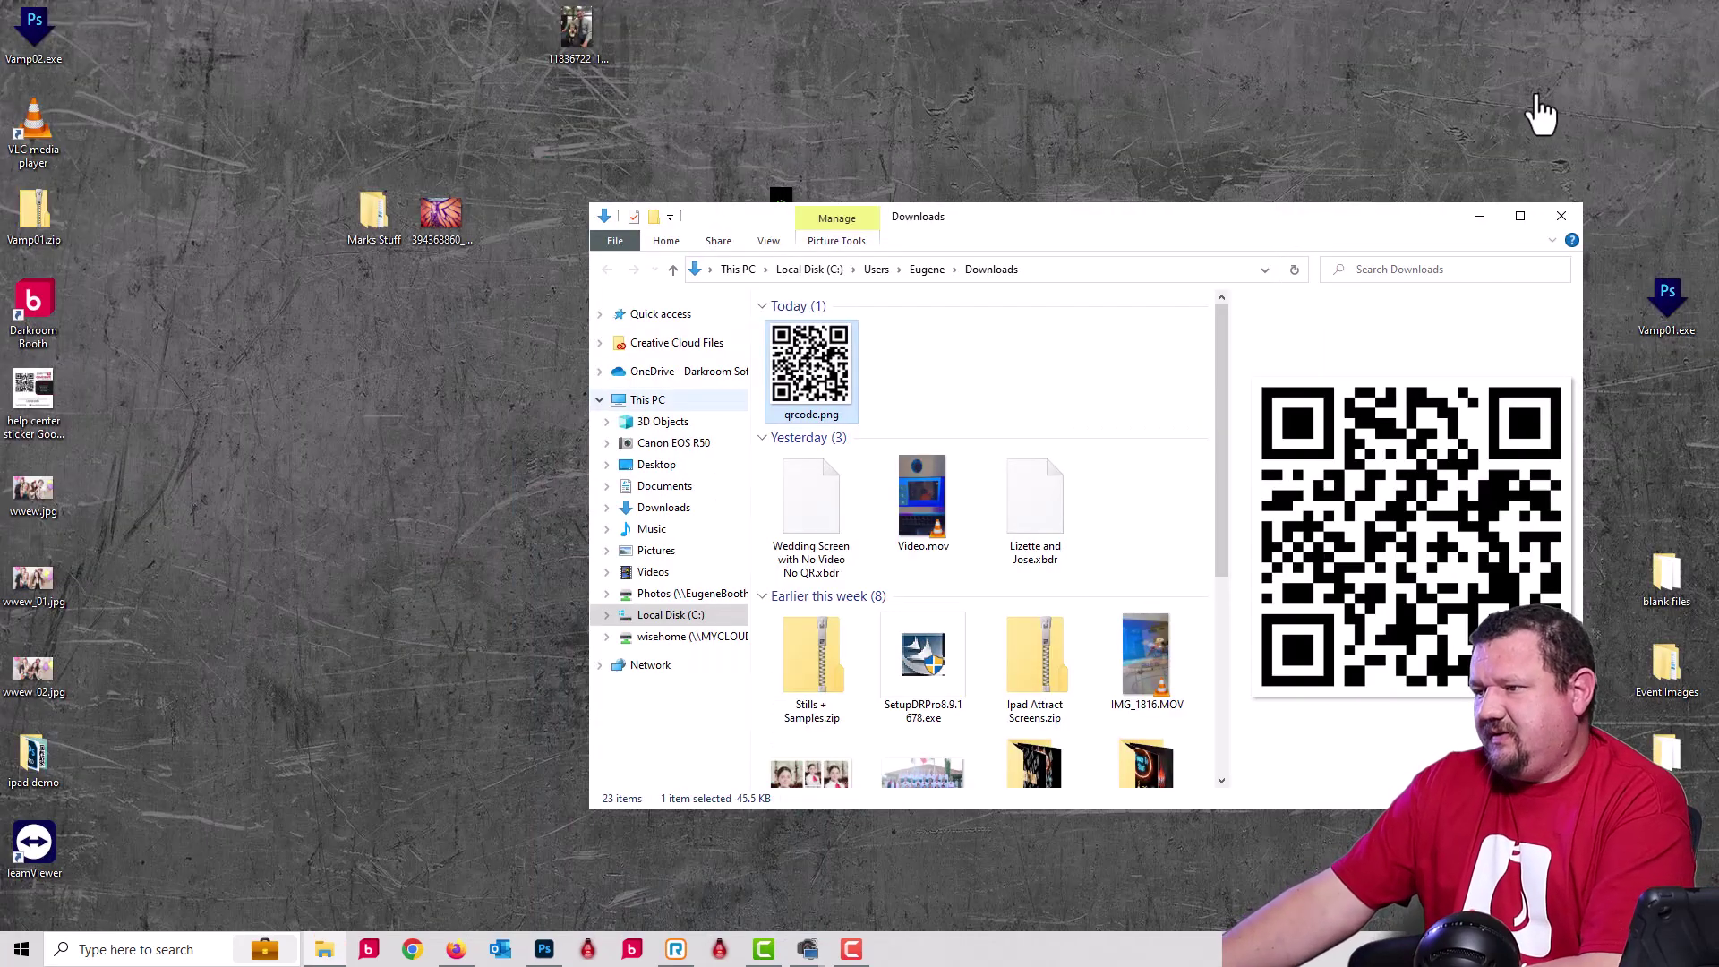
{"action": "left_click", "coordinate": [500, 949]}
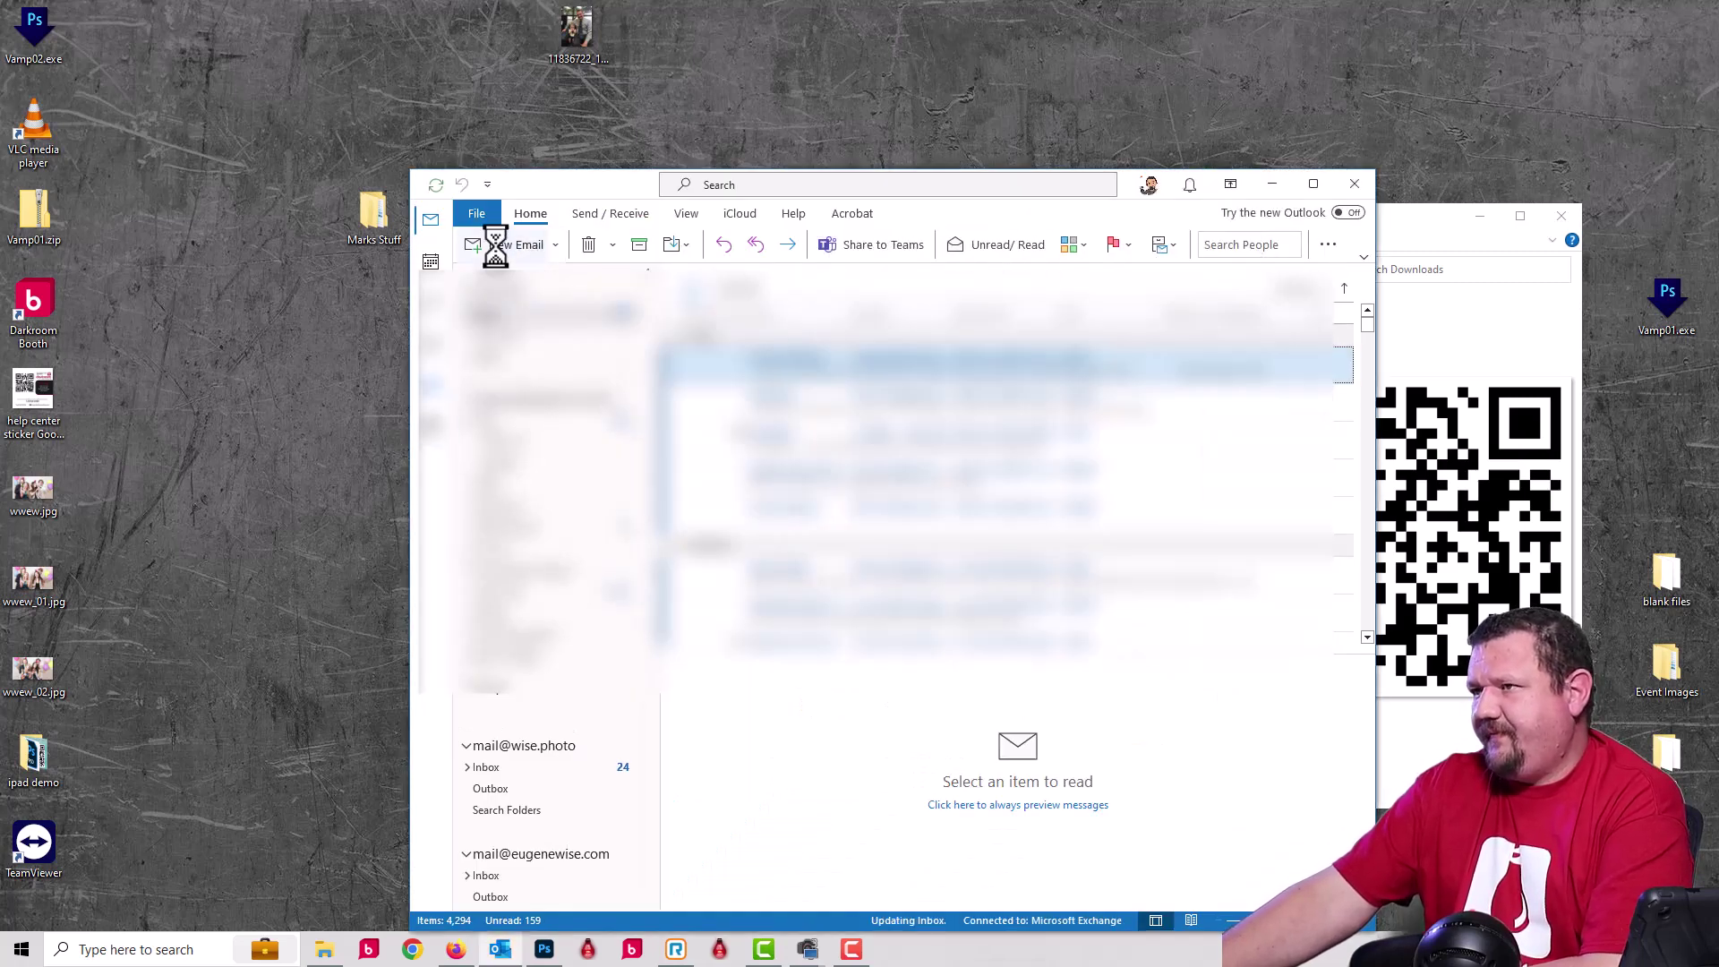
{"action": "left_click", "coordinate": [501, 244]}
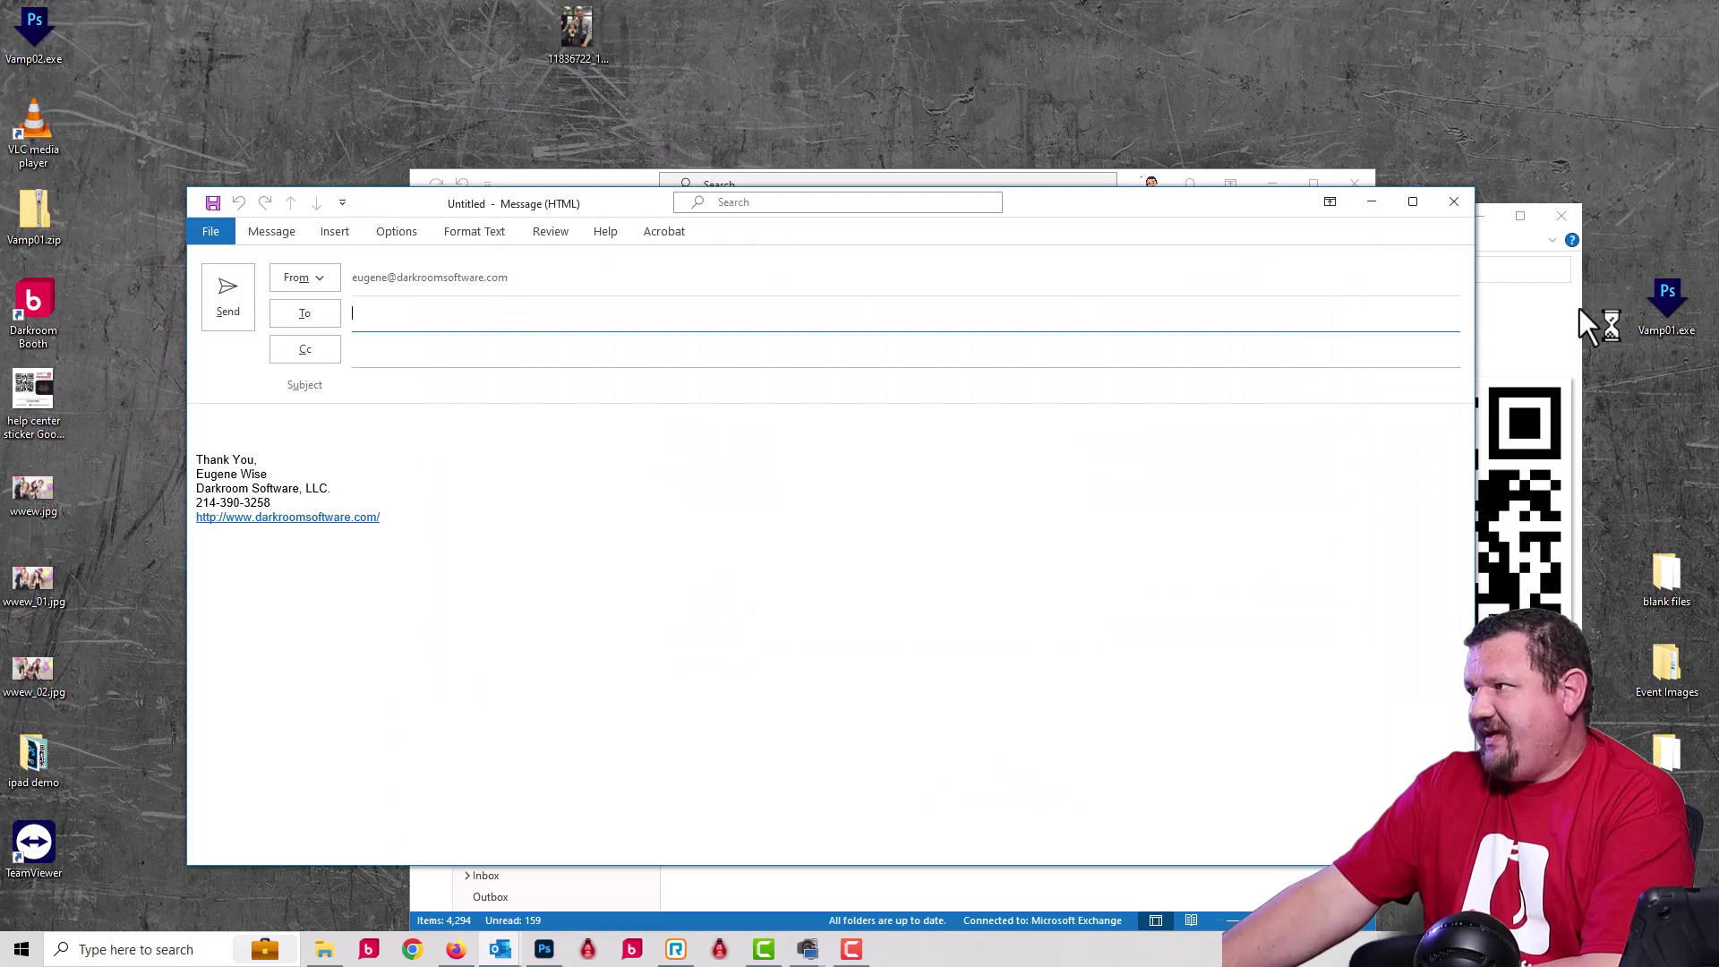
{"action": "left_click", "coordinate": [1580, 308]}
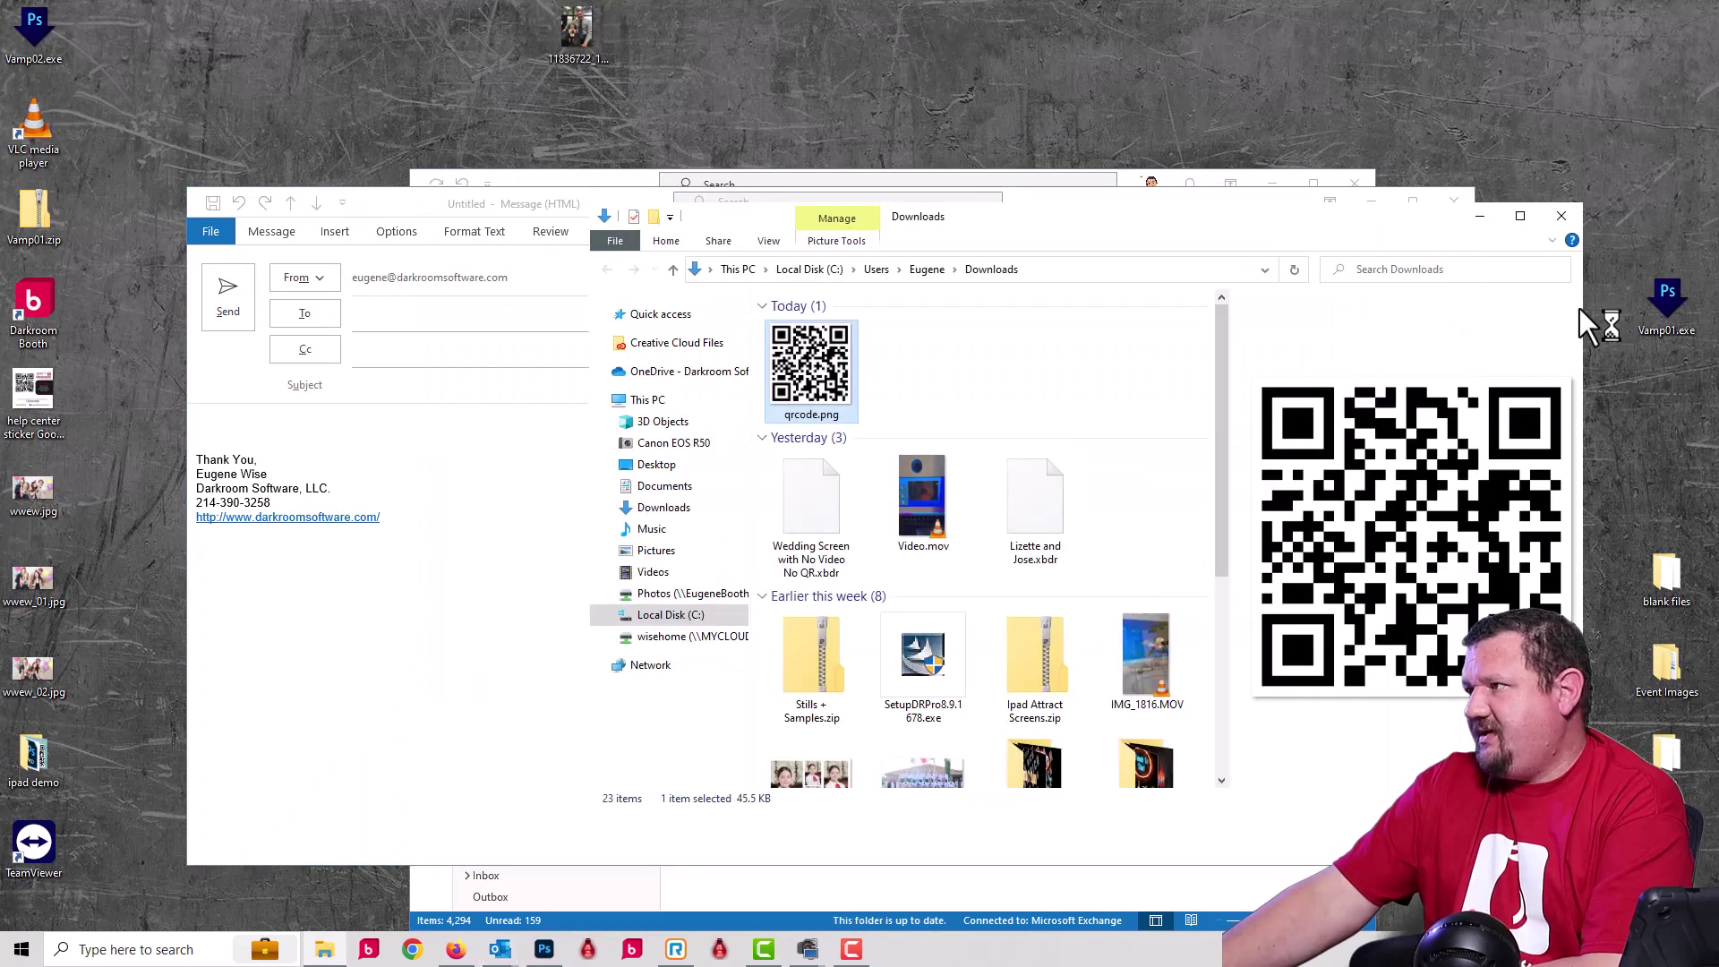
{"action": "left_click", "coordinate": [673, 467]}
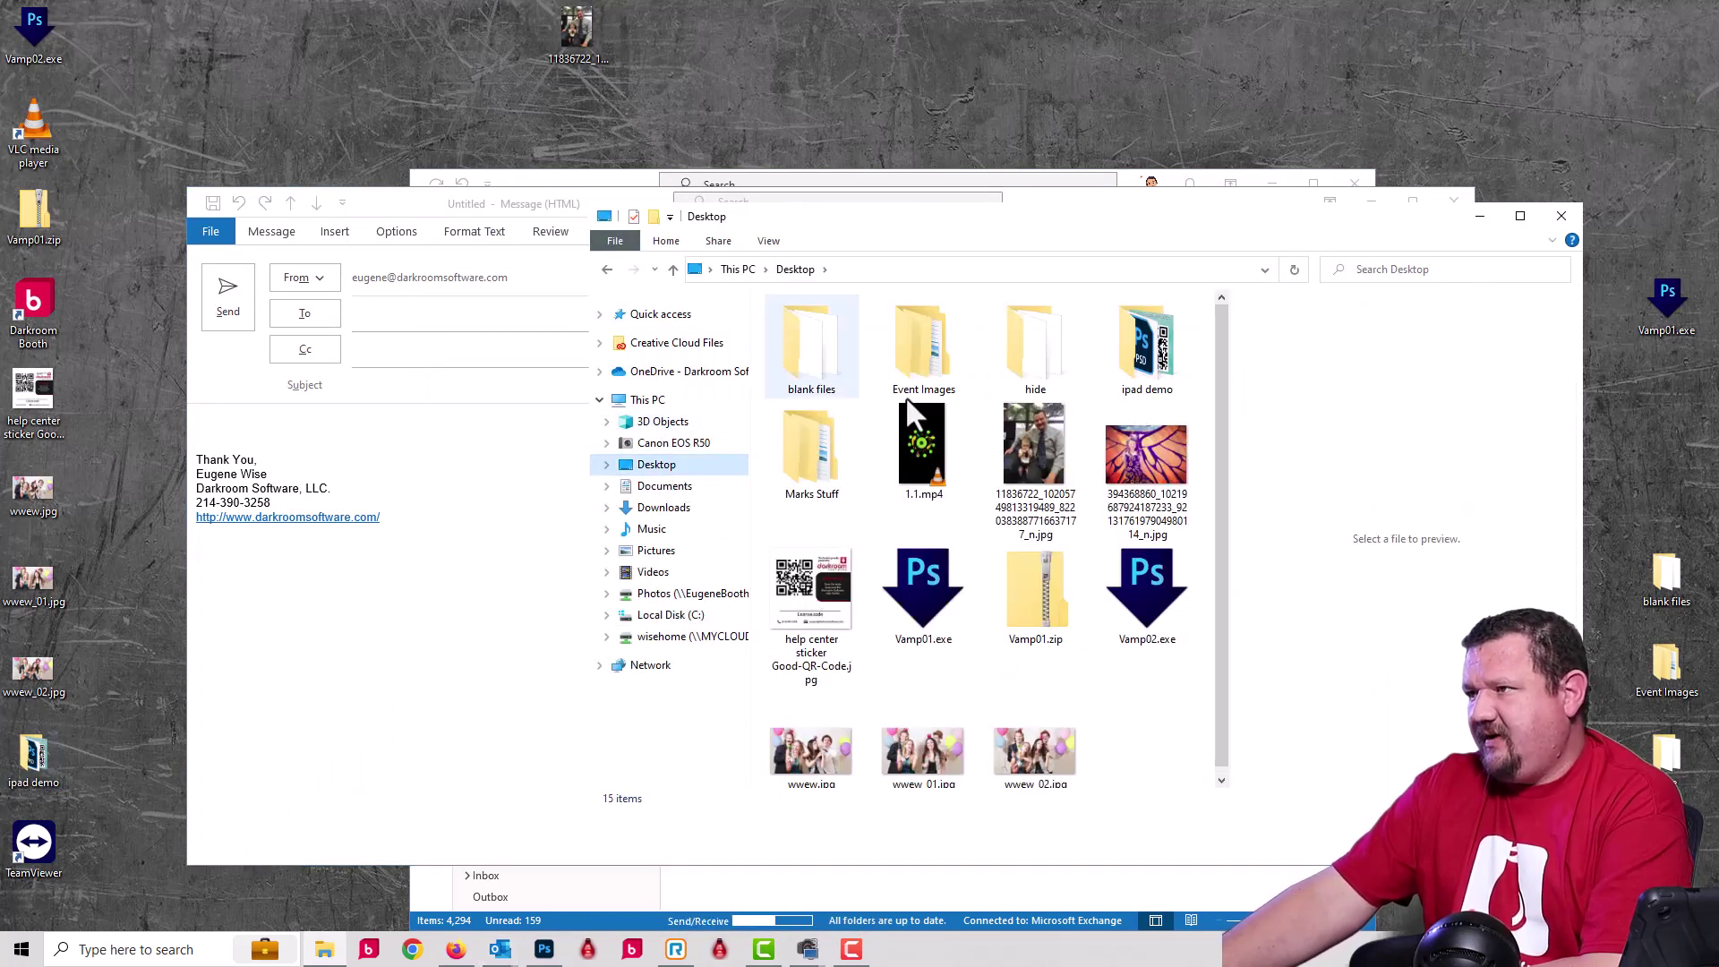
{"action": "double_click", "coordinate": [1126, 349]}
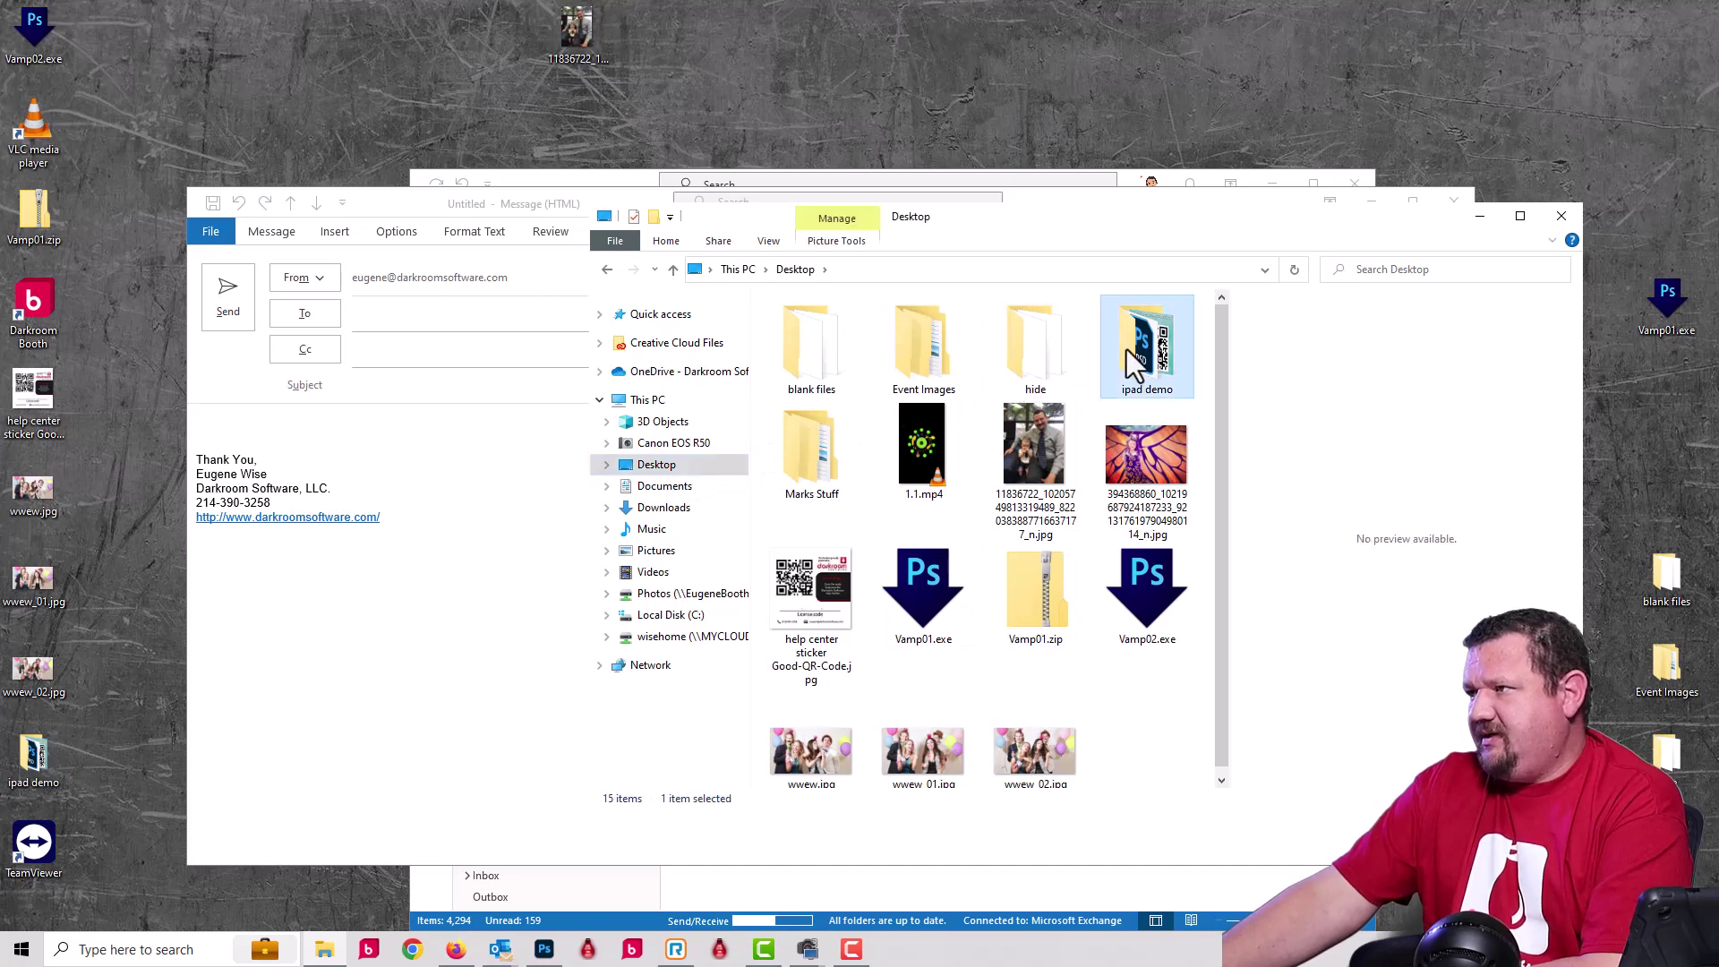
{"action": "left_click_drag", "start_coordinate": [828, 336], "coordinate": [217, 430]}
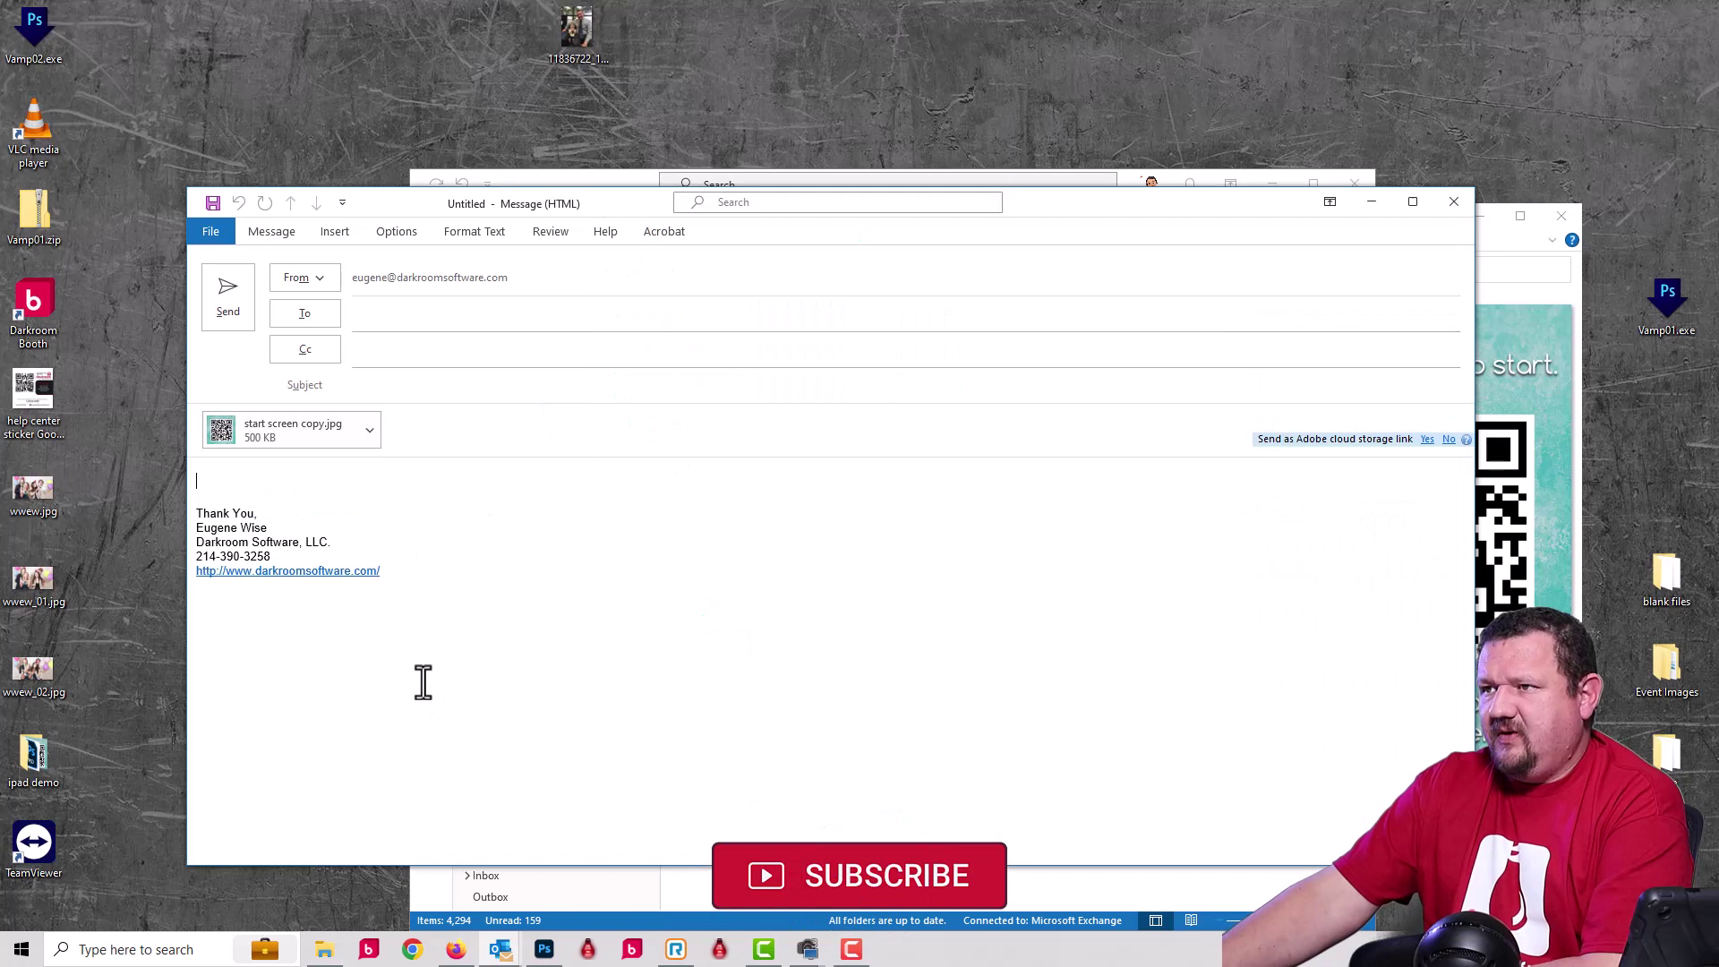
Step: Give the email the subject 'ipad start screen', address it to yourself, and send it
{"action": "left_click", "coordinate": [410, 390]}
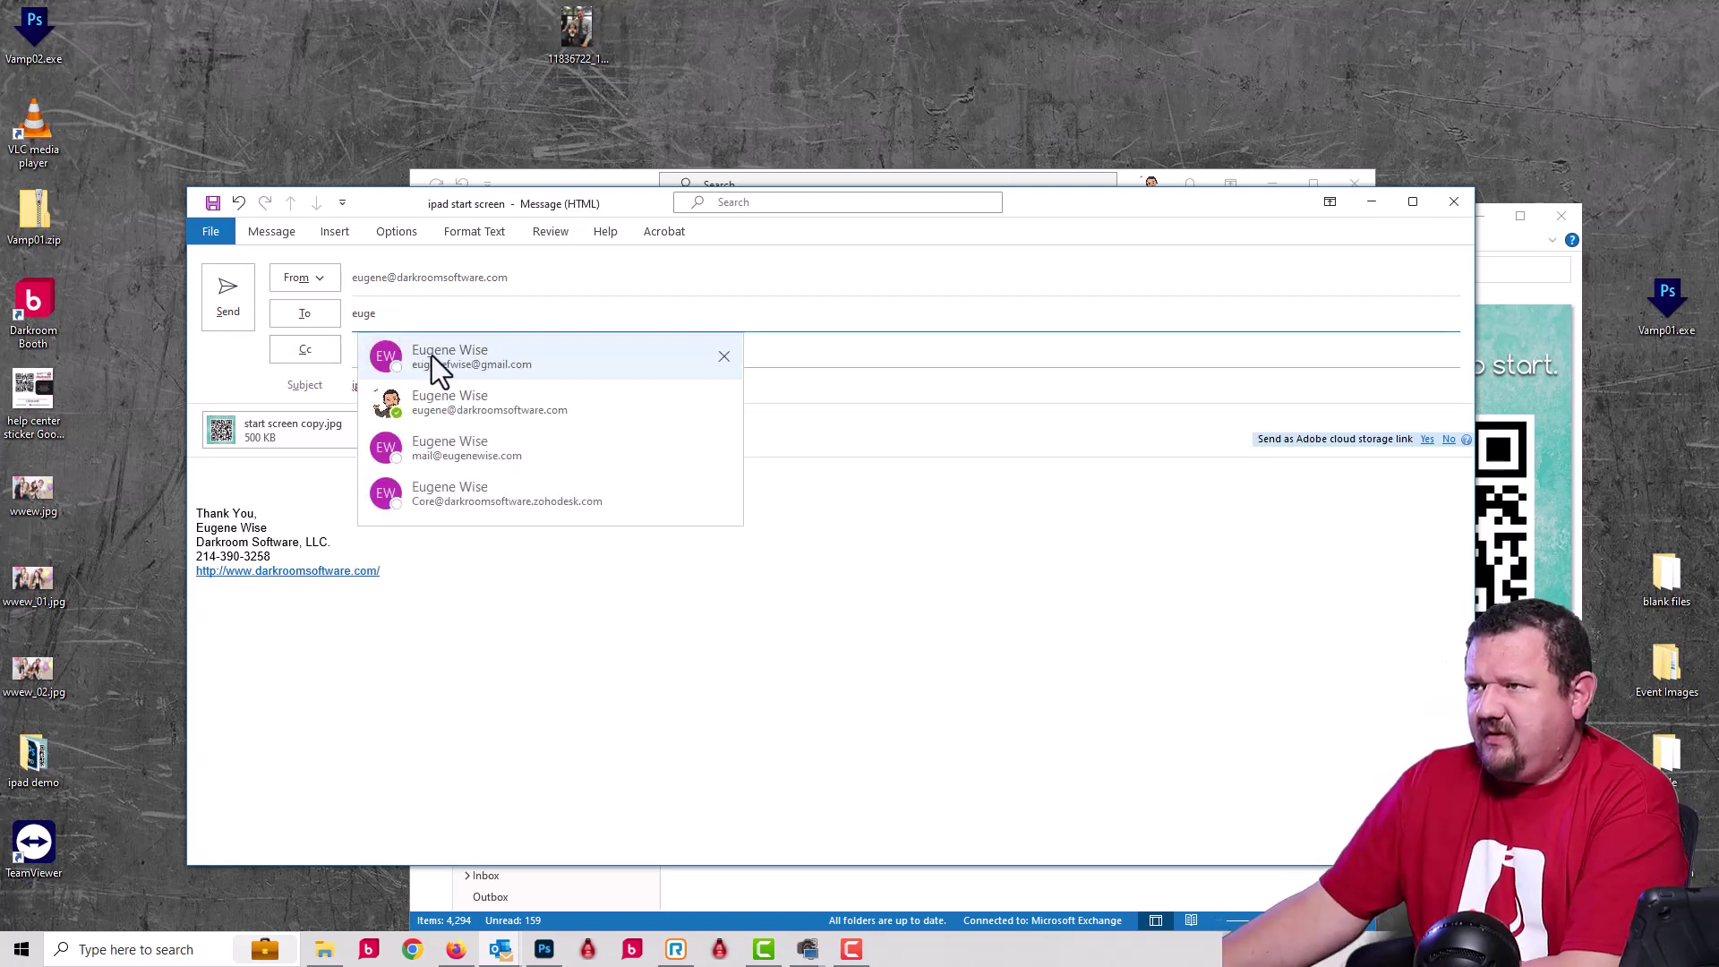
{"action": "left_click", "coordinate": [431, 356]}
{"action": "left_click", "coordinate": [218, 303]}
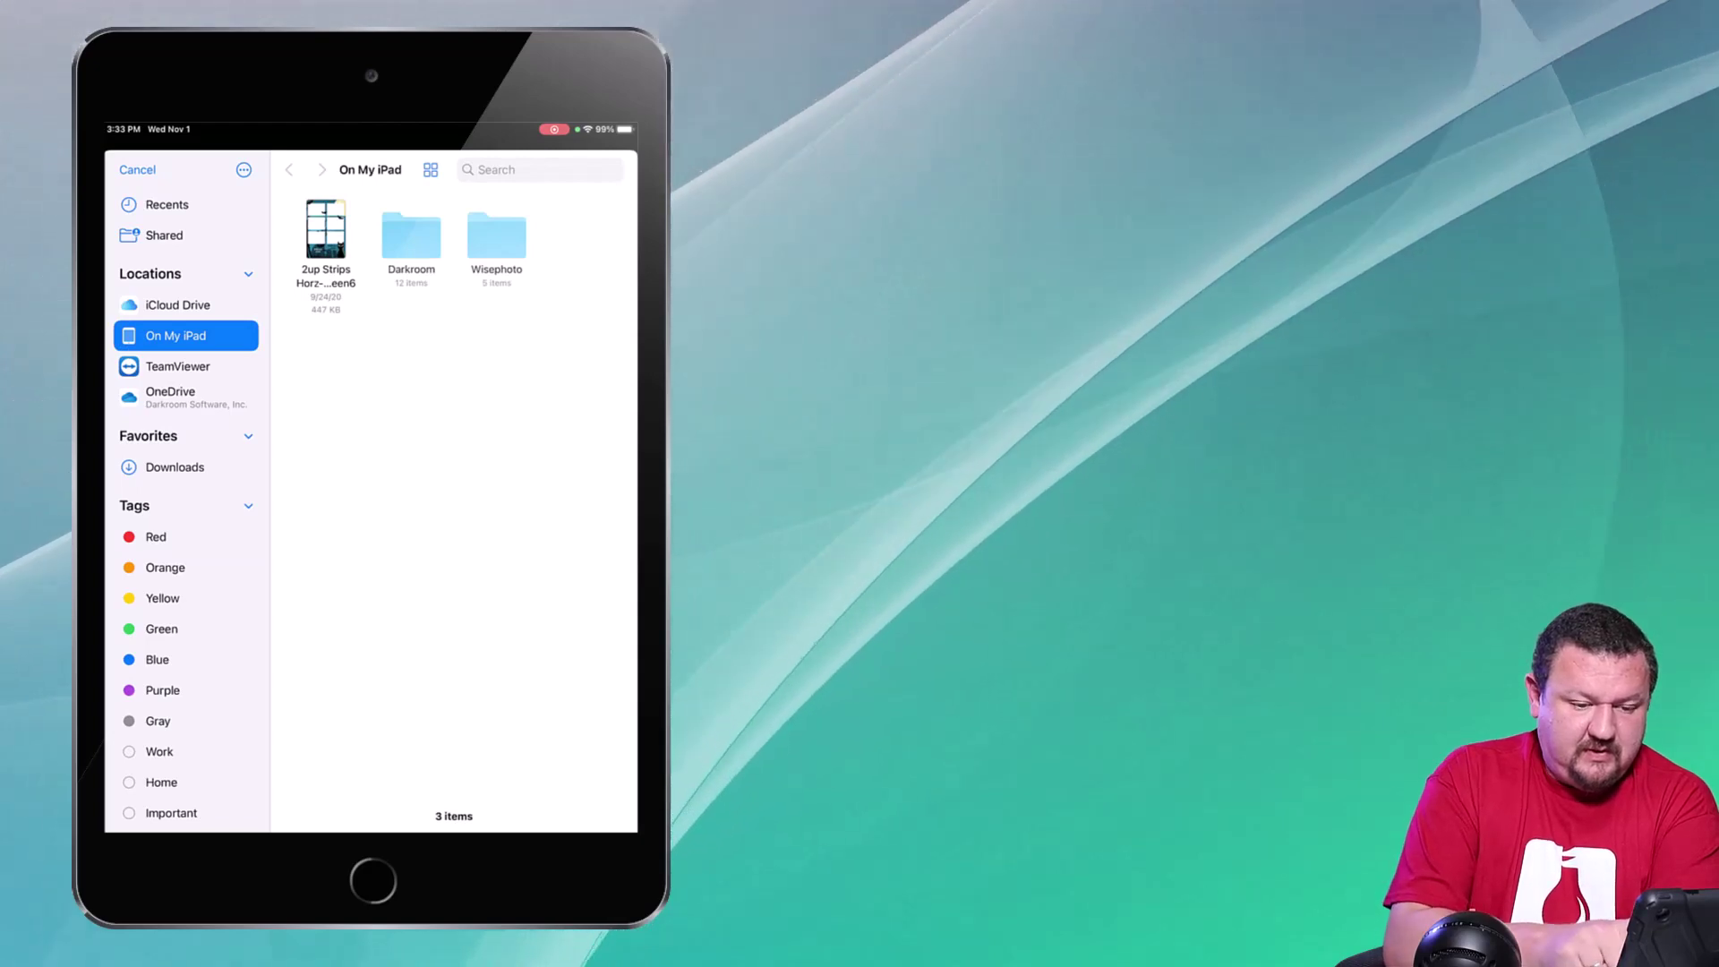
Step: Choose start screen copy from the Wisephoto folder as the attract image and save the event
{"action": "left_click", "coordinate": [497, 235]}
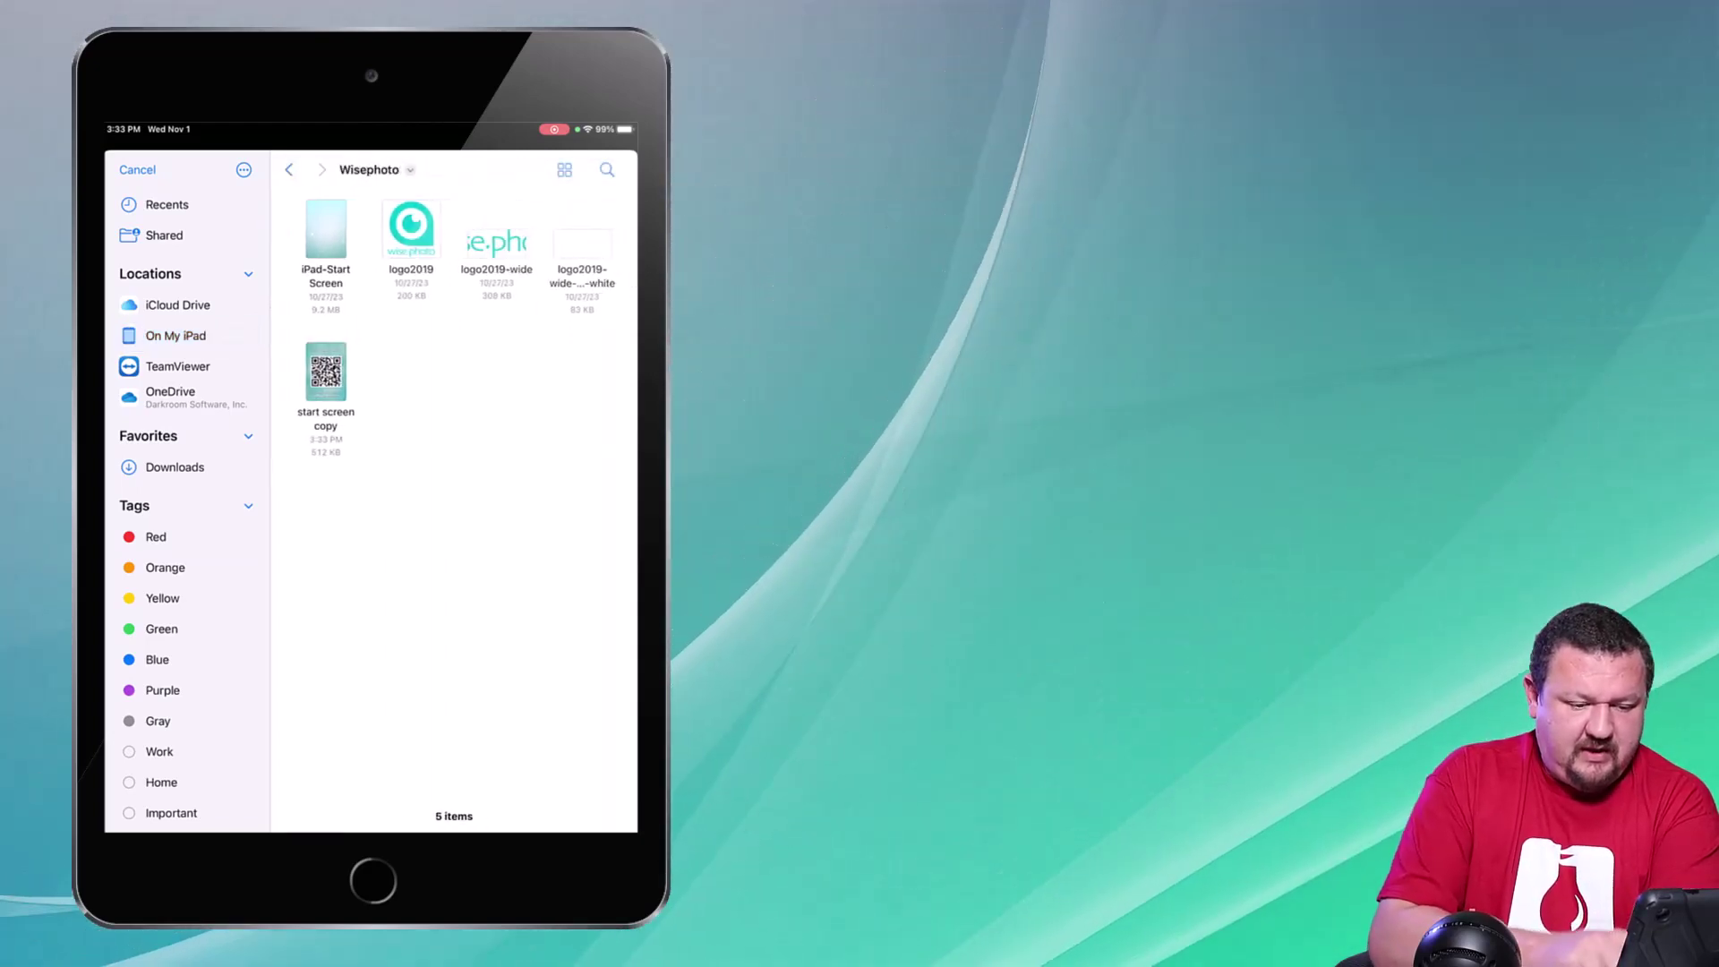
{"action": "left_click", "coordinate": [326, 372]}
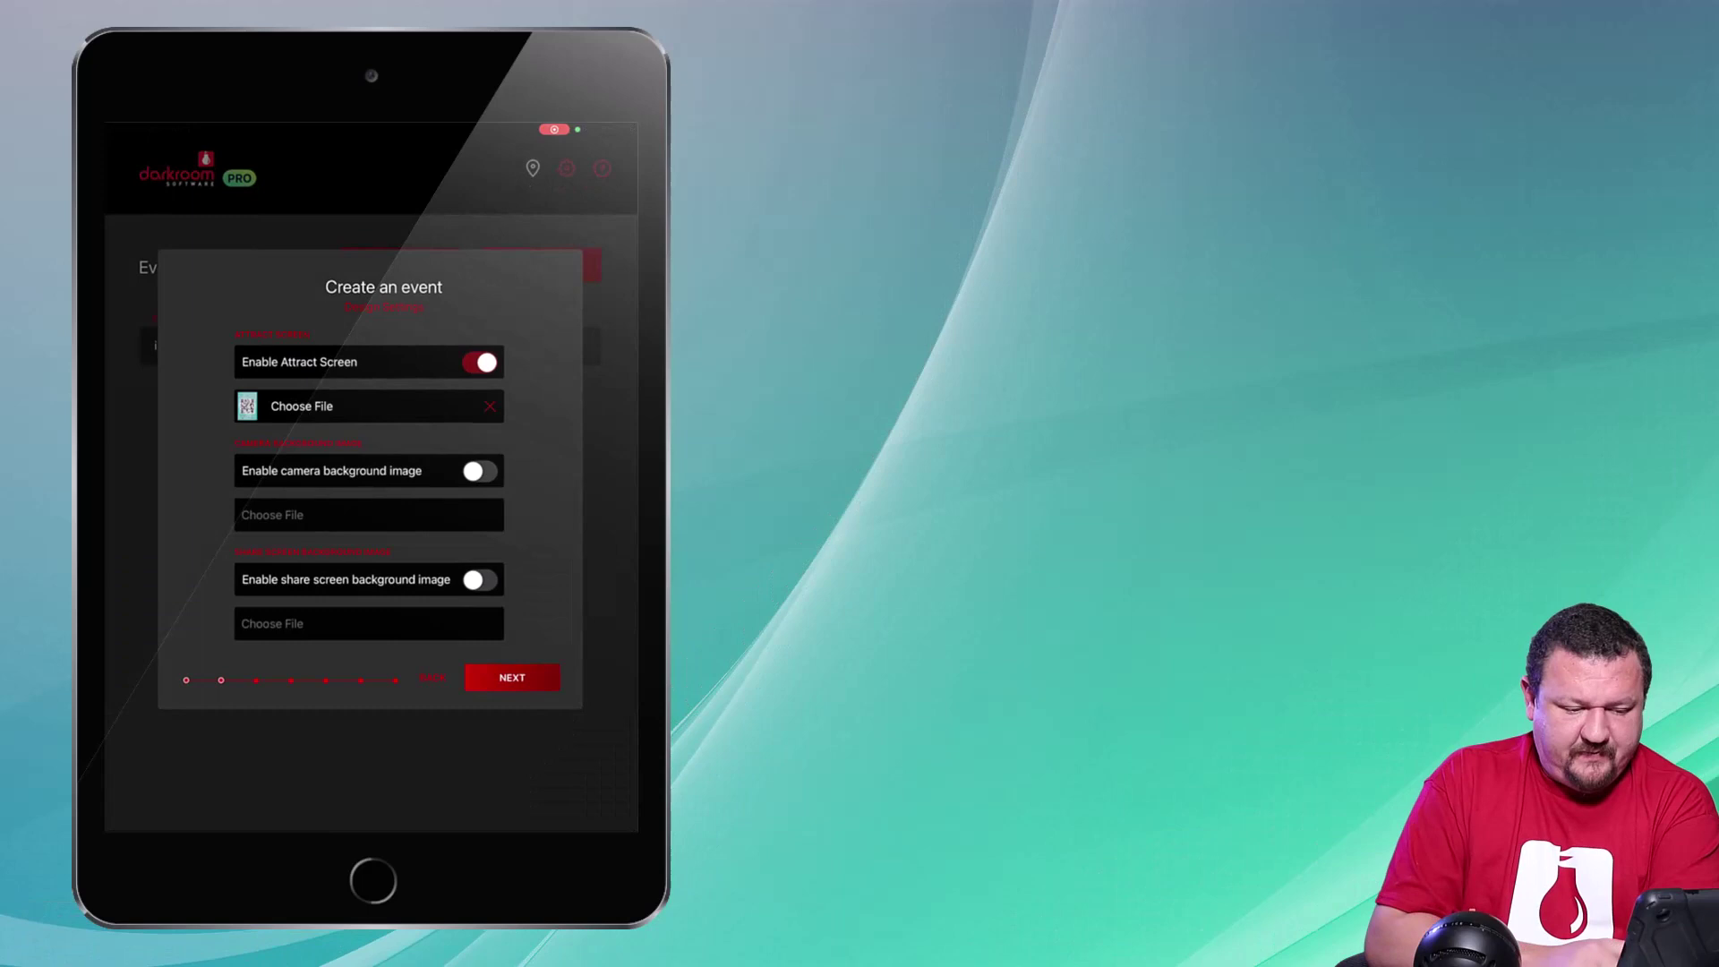
{"action": "left_click", "coordinate": [512, 677]}
{"action": "left_click", "coordinate": [512, 745]}
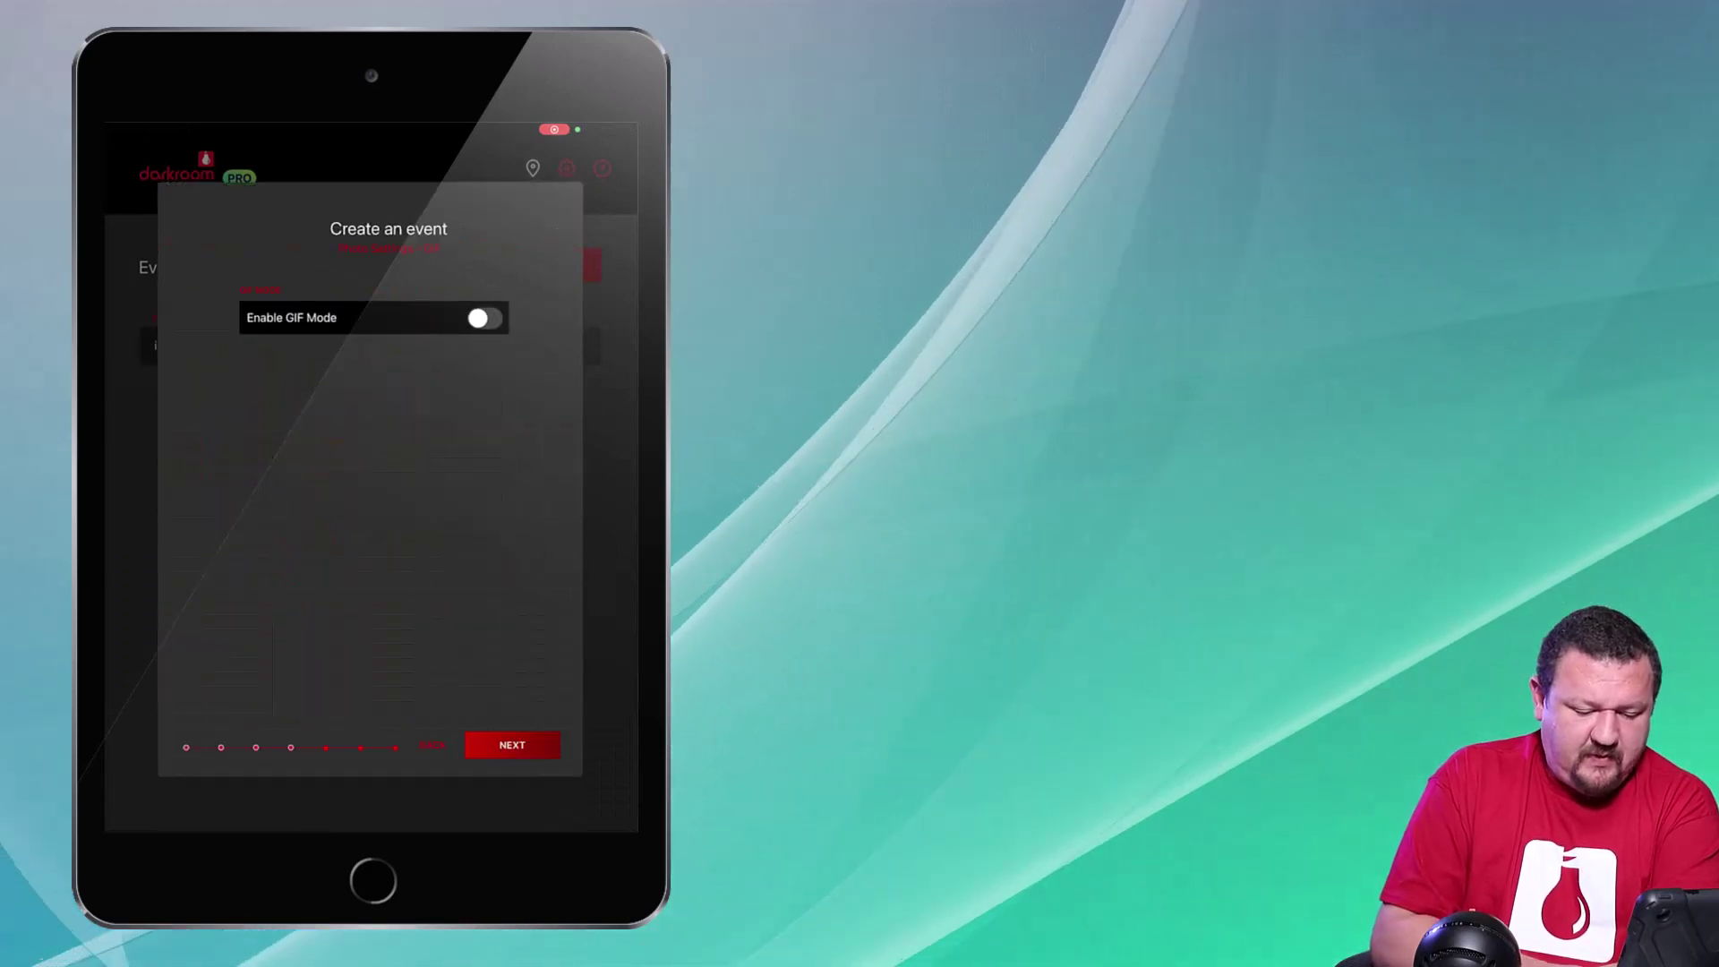
{"action": "left_click", "coordinate": [512, 745]}
{"action": "left_click", "coordinate": [507, 699]}
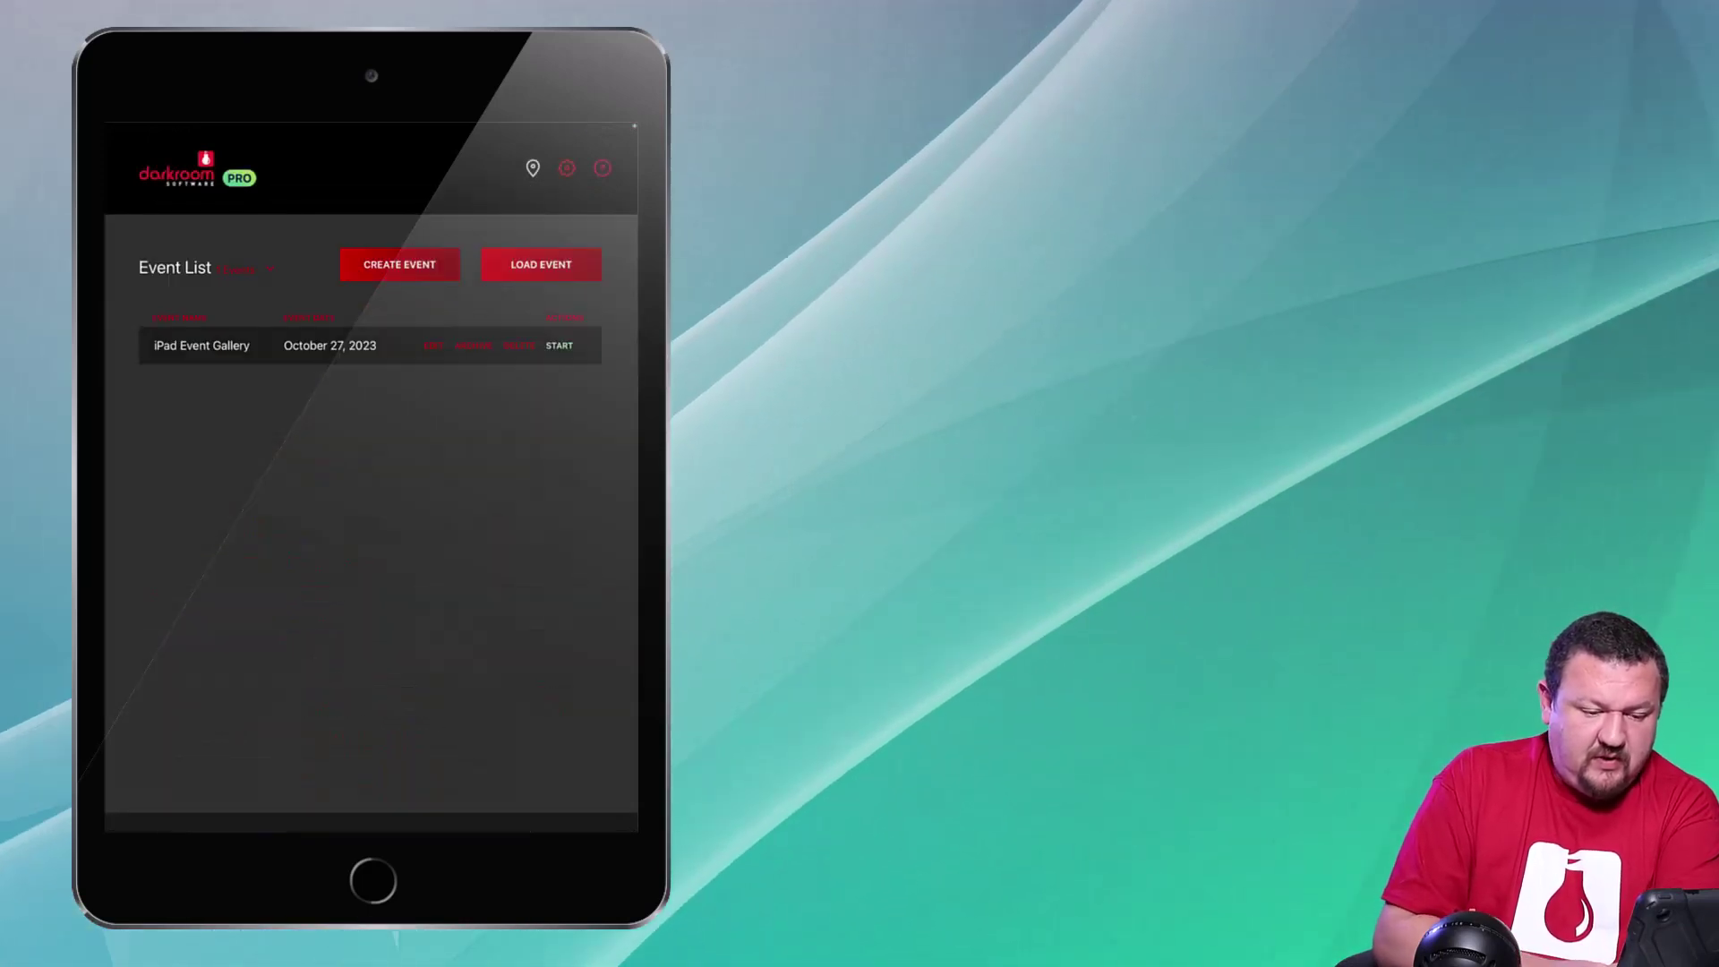
Step: Start the iPad Event Gallery event so the teal QR start screen displays
{"action": "left_click", "coordinate": [559, 345]}
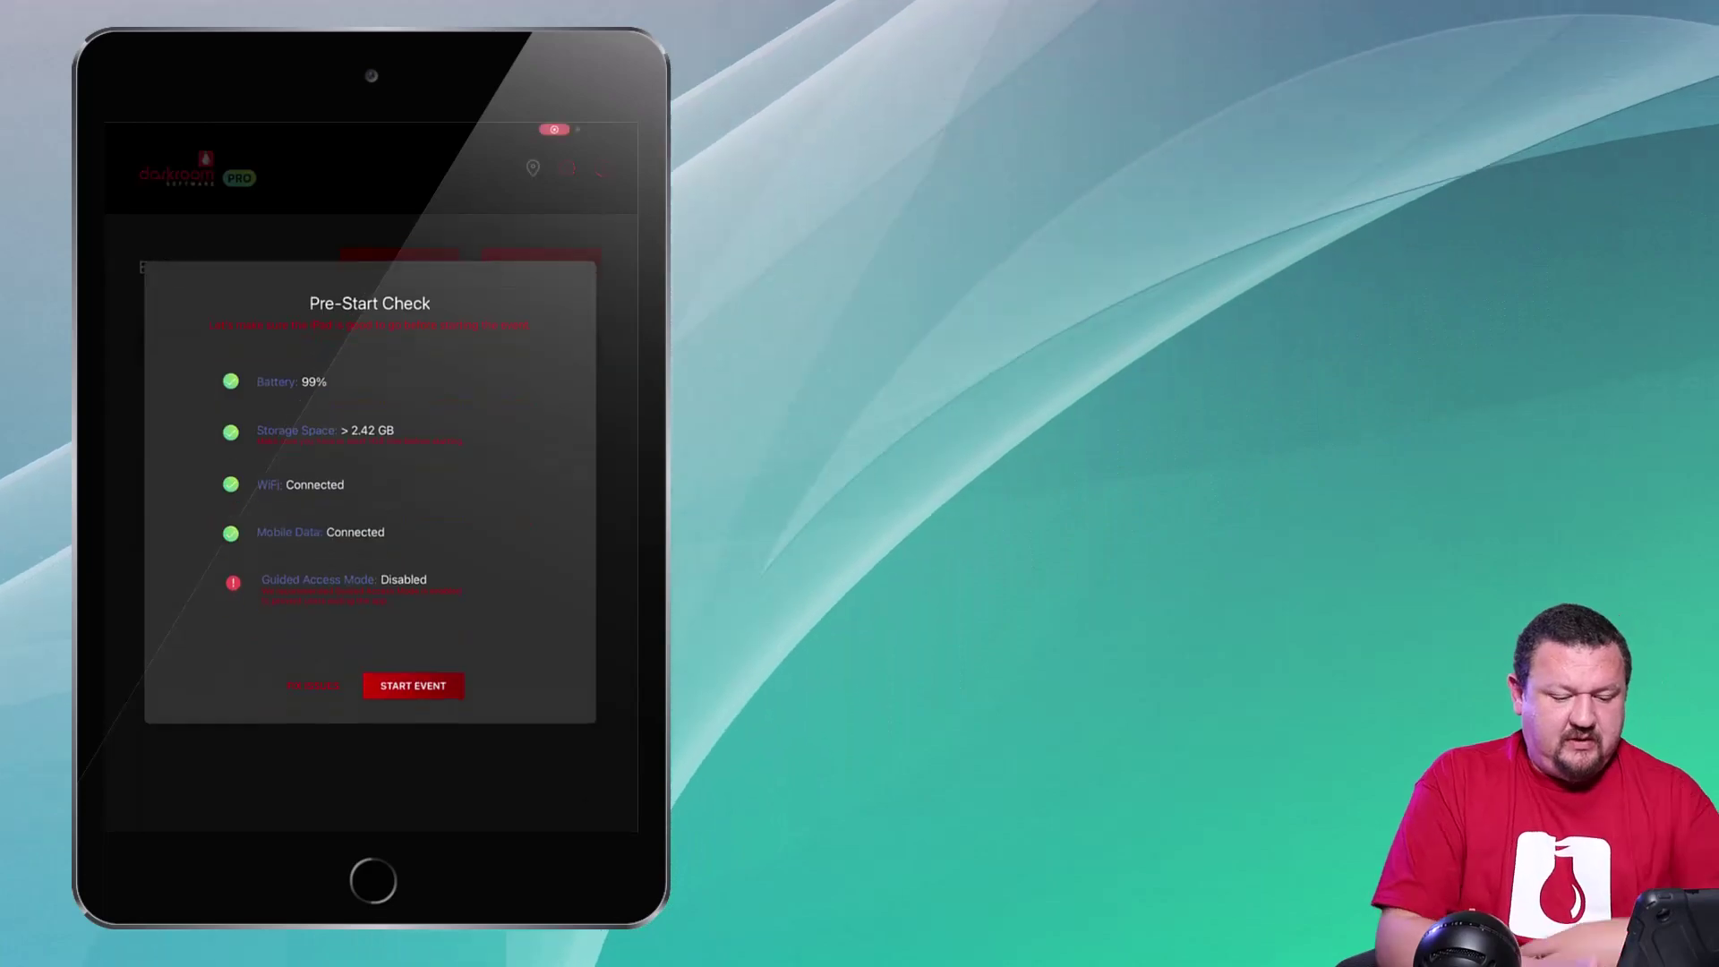
{"action": "left_click", "coordinate": [413, 683]}
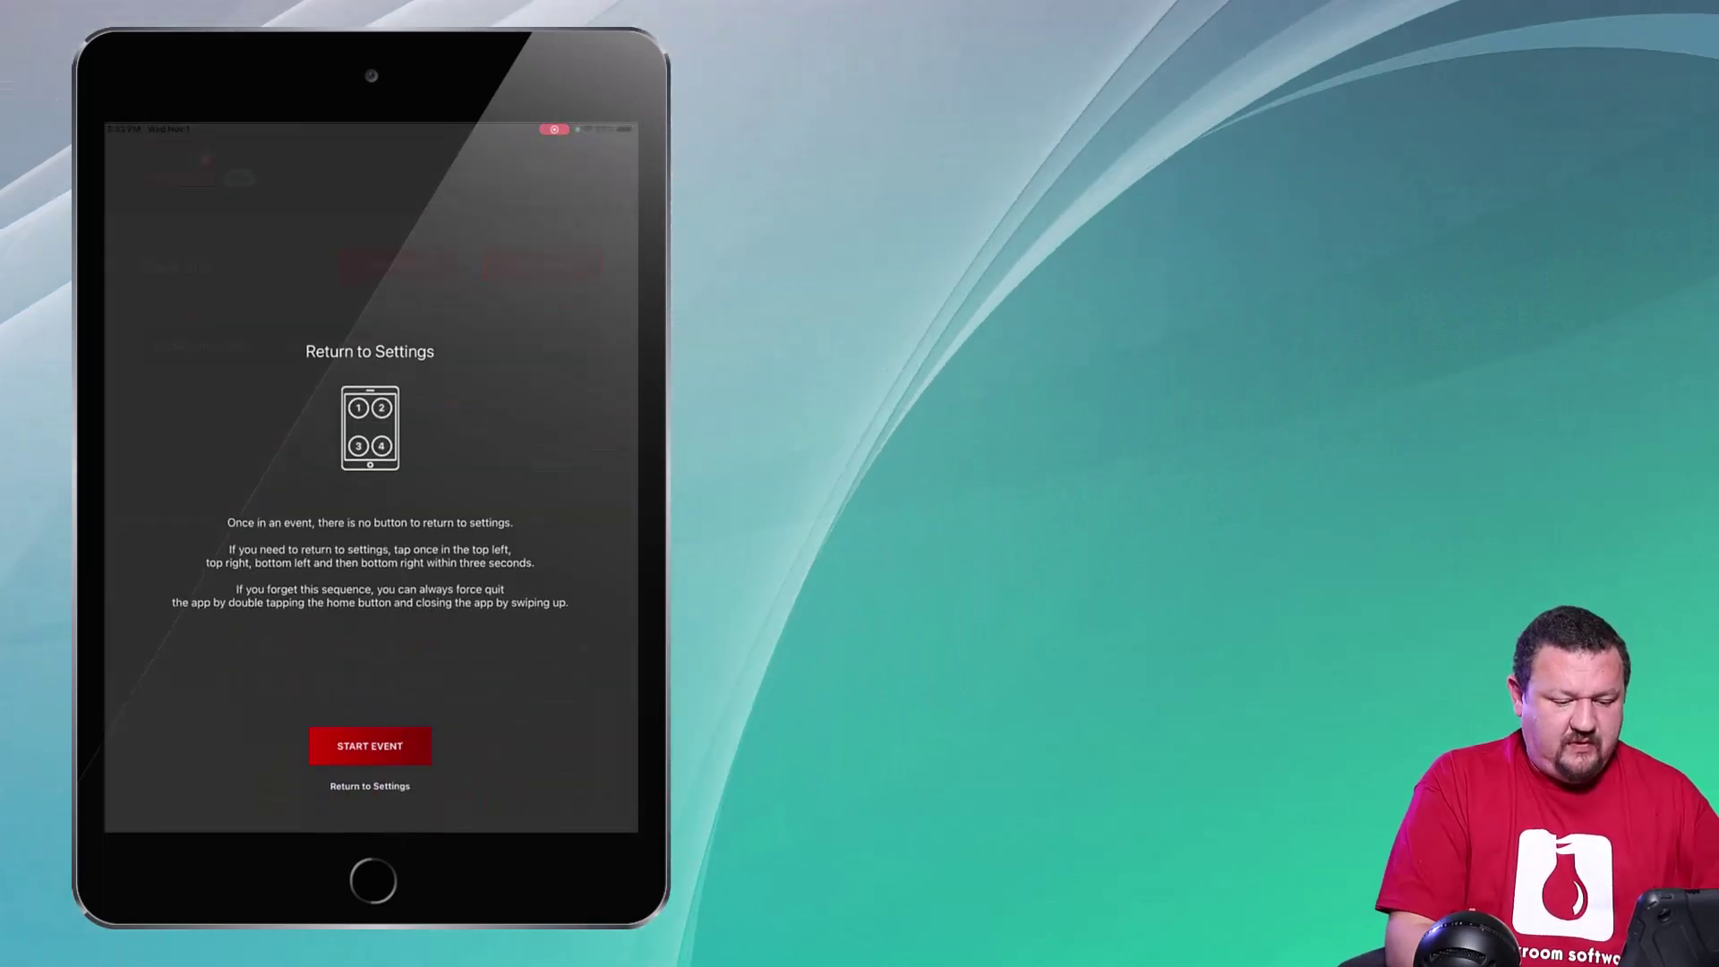
{"action": "left_click", "coordinate": [369, 745]}
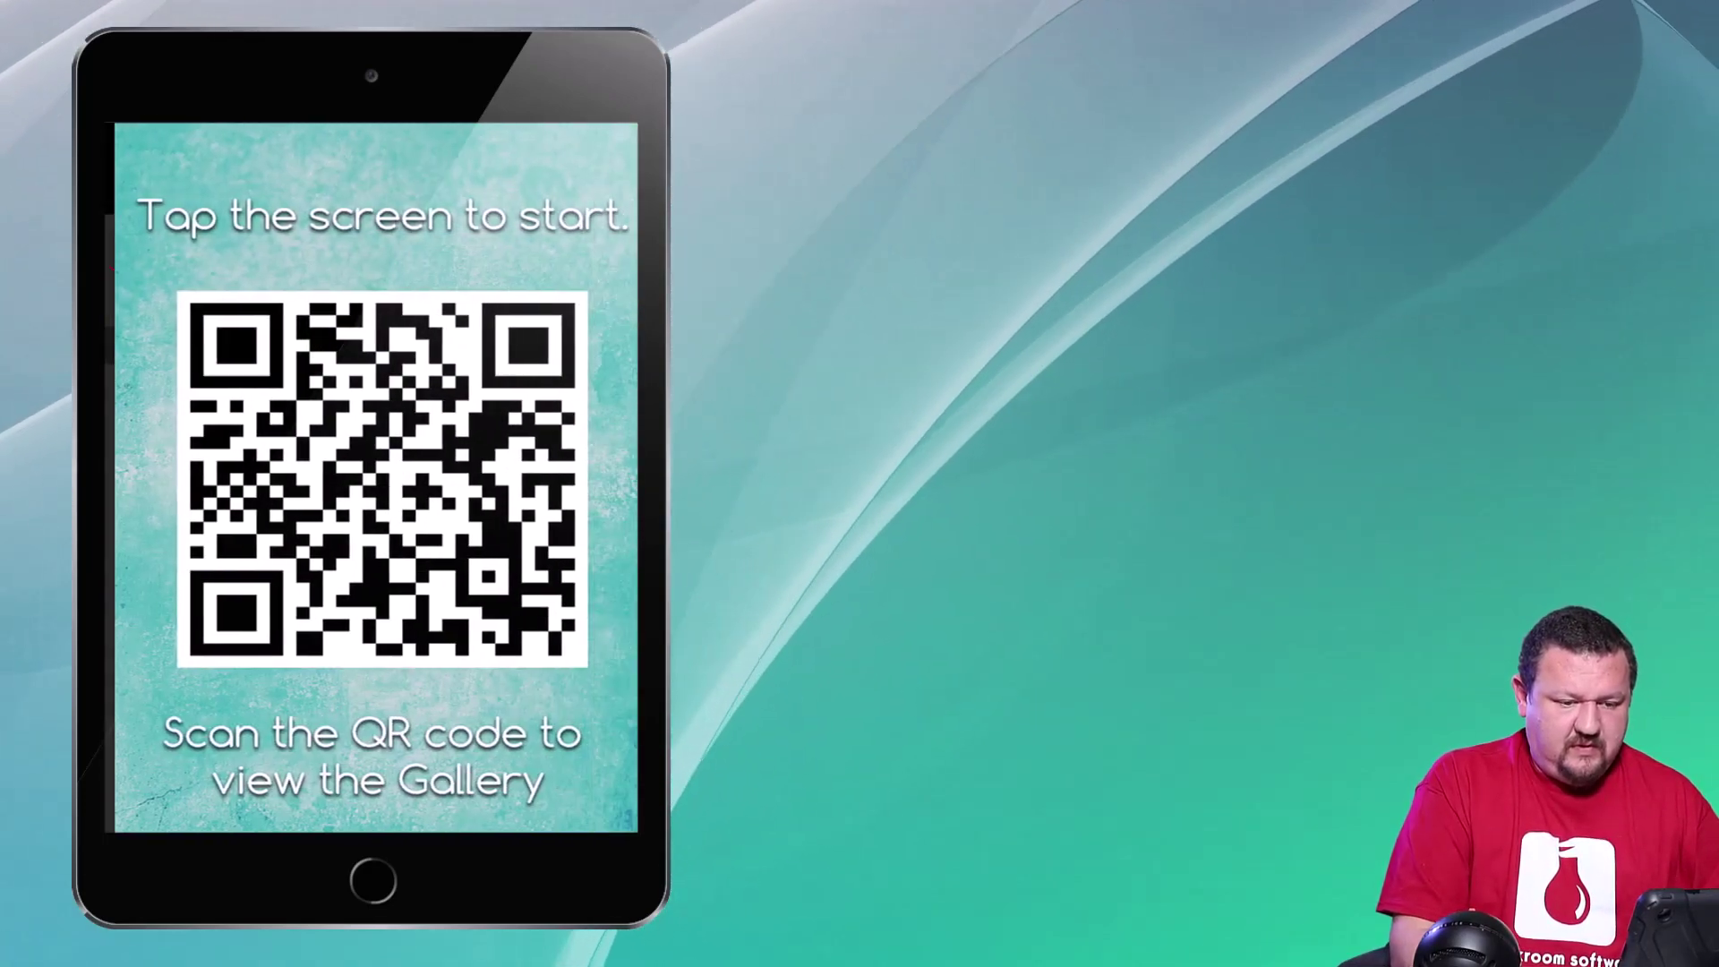